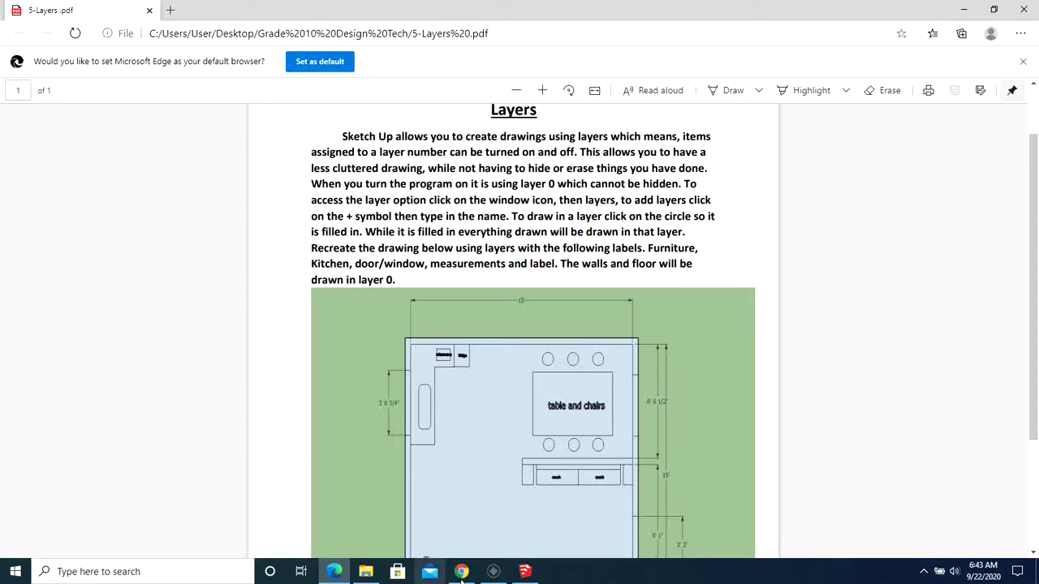
# Step: Switch to SketchUp, find the layer list, and check that Layers is enabled in the default tray
pyautogui.click(524, 571)
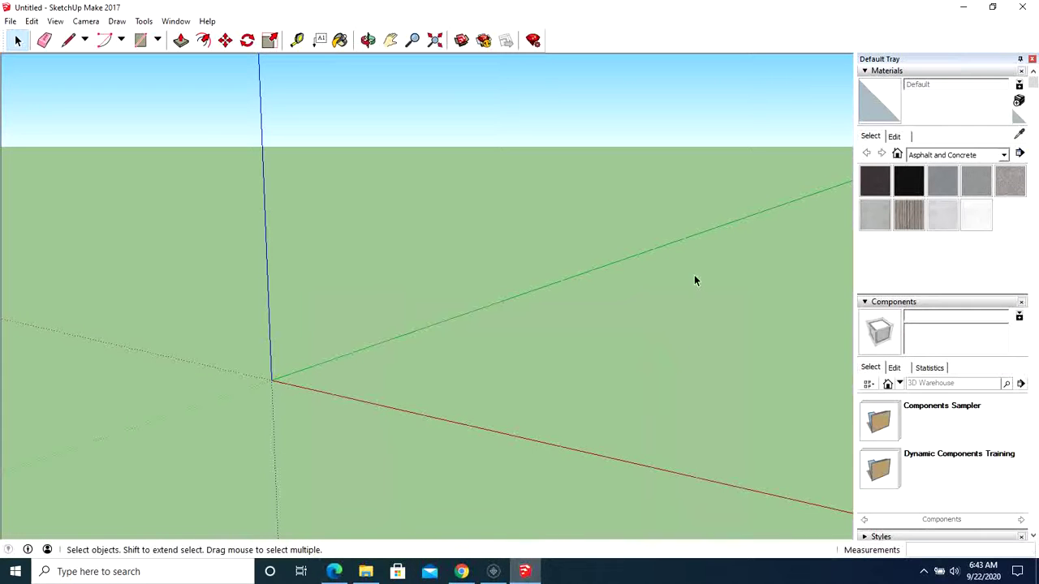
pyautogui.scroll(-5, 970, 333)
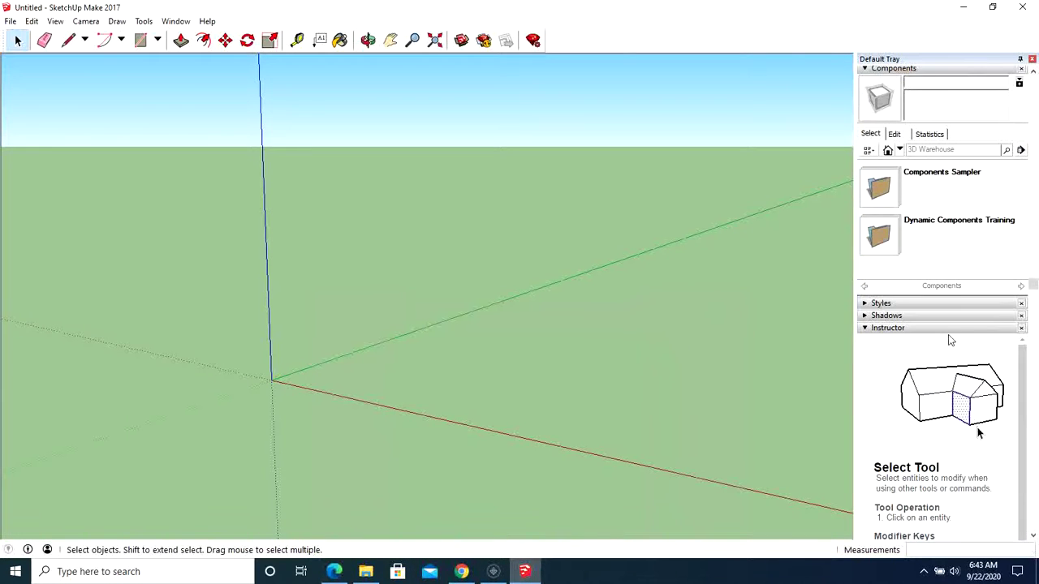
pyautogui.scroll(-5, 949, 338)
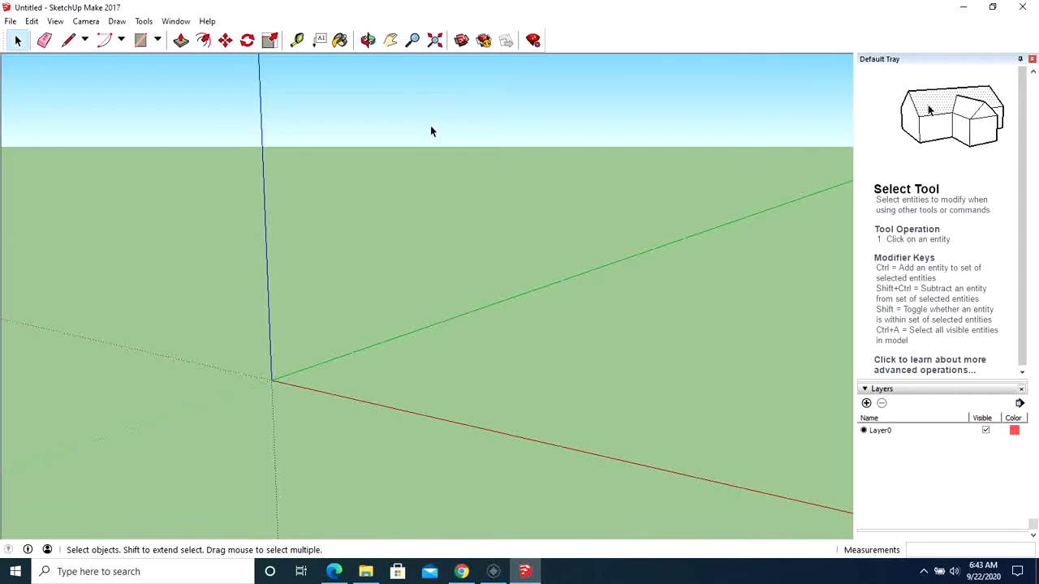
pyautogui.click(176, 22)
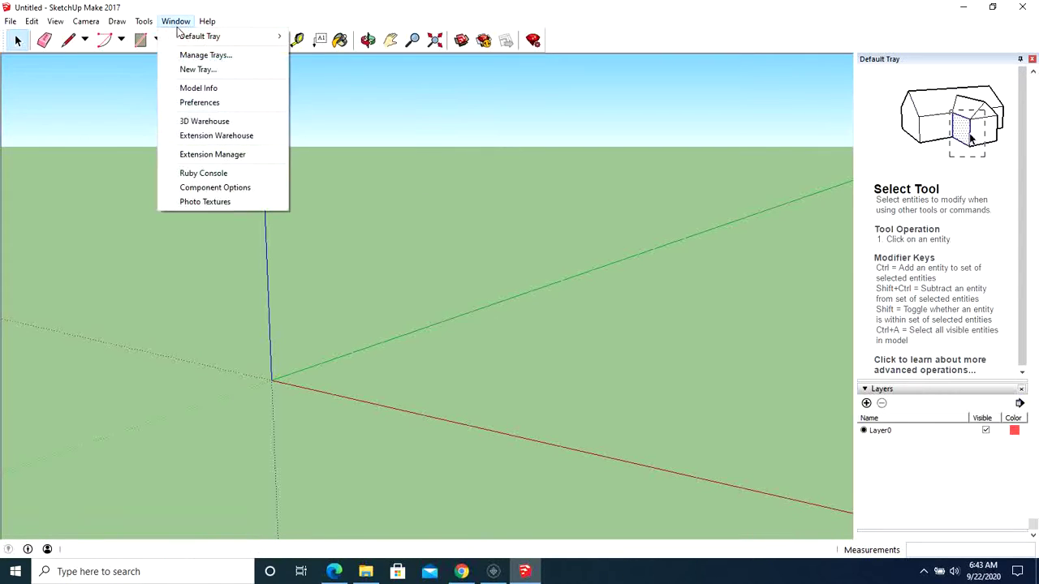
pyautogui.moveTo(203, 37)
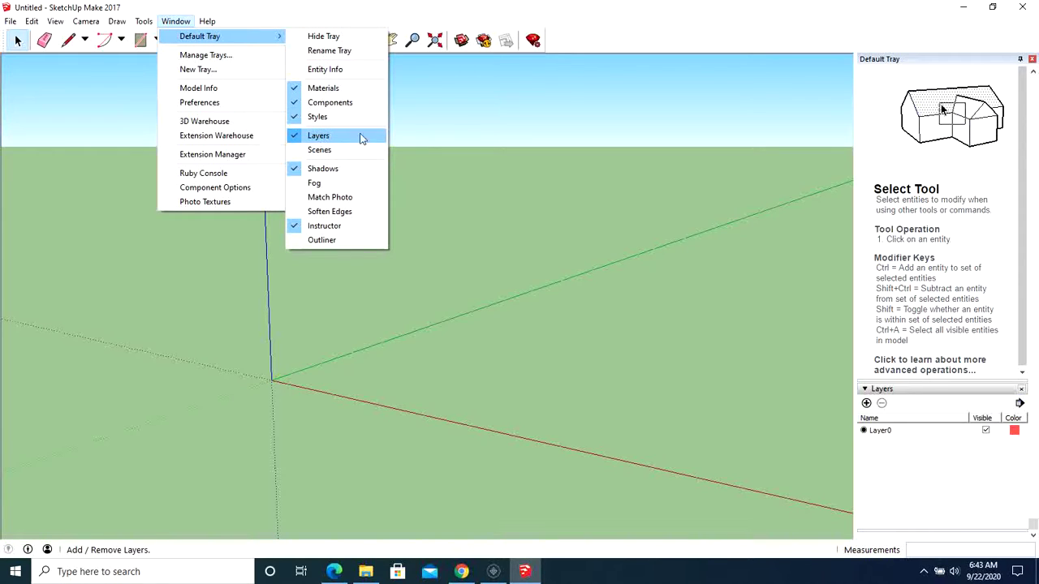
pyautogui.click(630, 25)
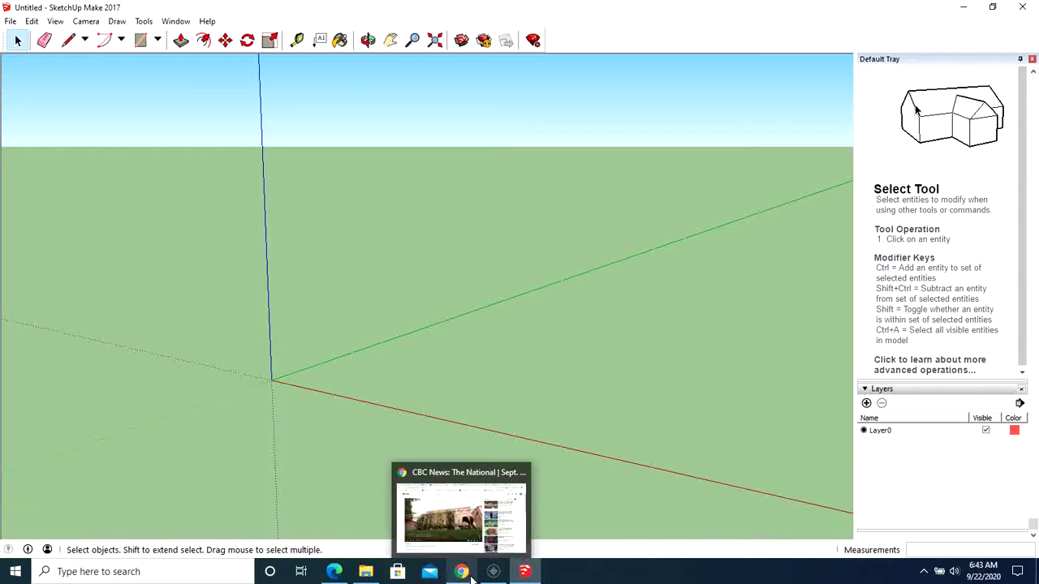
# Step: Review the room's overall dimensions on the floor plan in the PDF in Edge, and return to SketchUp
pyautogui.click(335, 572)
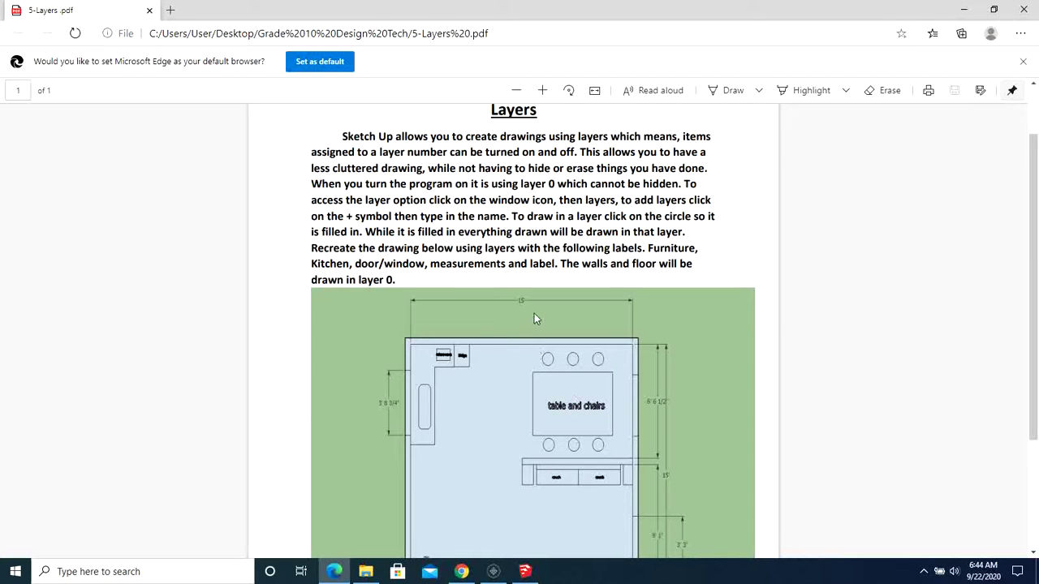
pyautogui.scroll(-2, 525, 306)
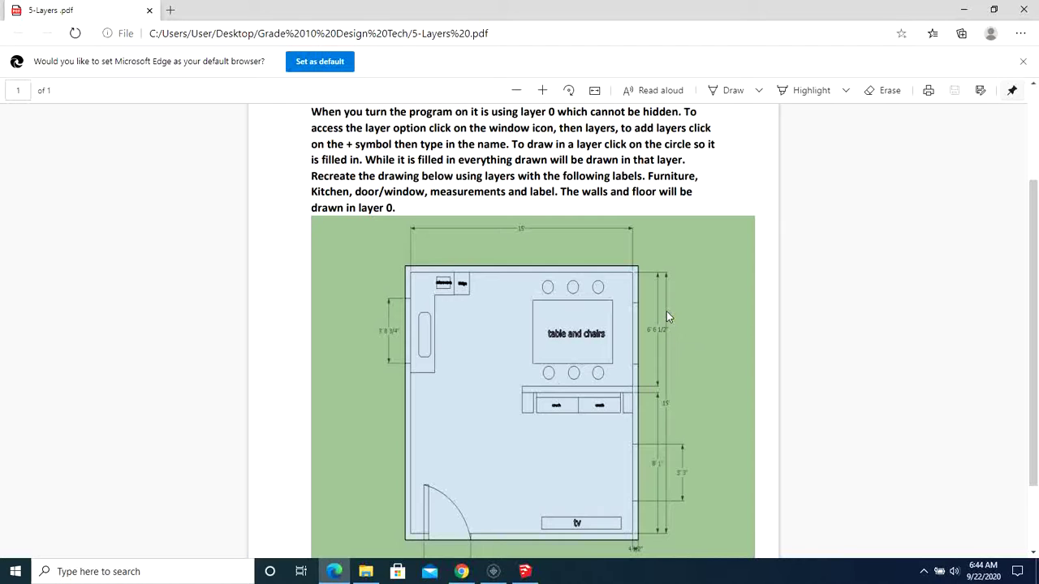
pyautogui.click(529, 577)
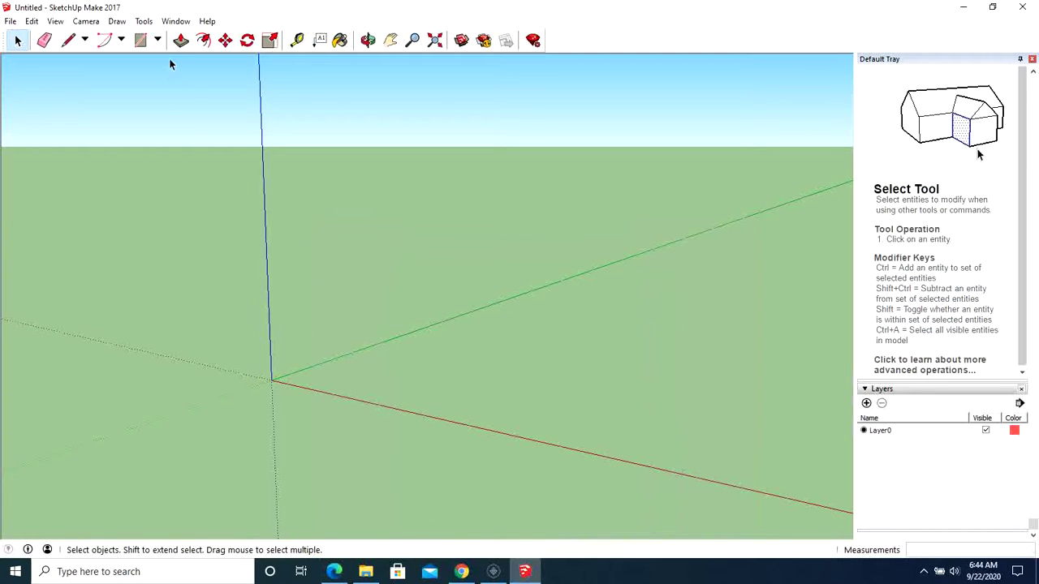
# Step: Draw a 15' by 15' floor rectangle on the ground plane, starting at the origin
pyautogui.click(140, 40)
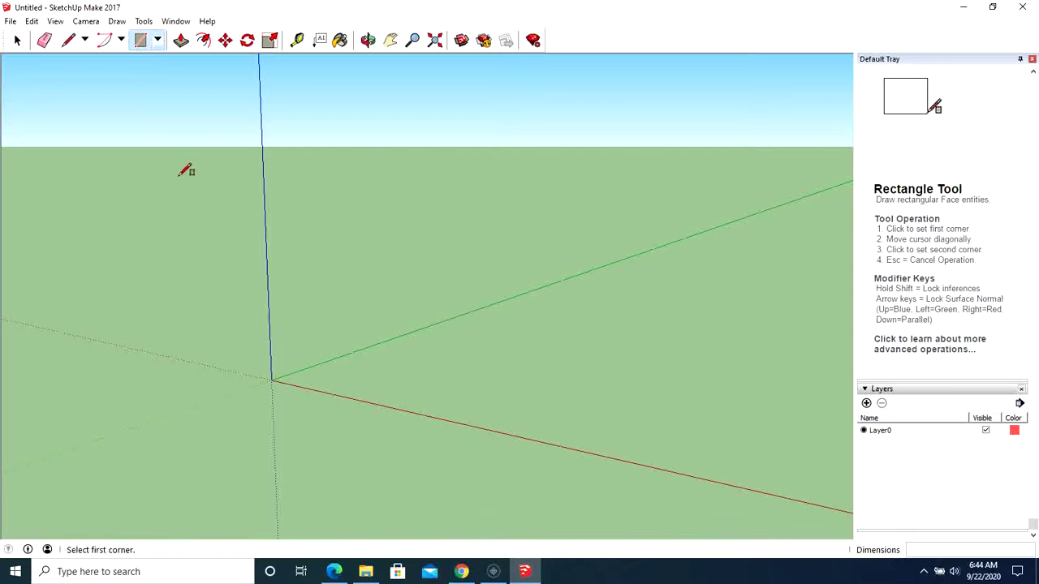
pyautogui.click(271, 380)
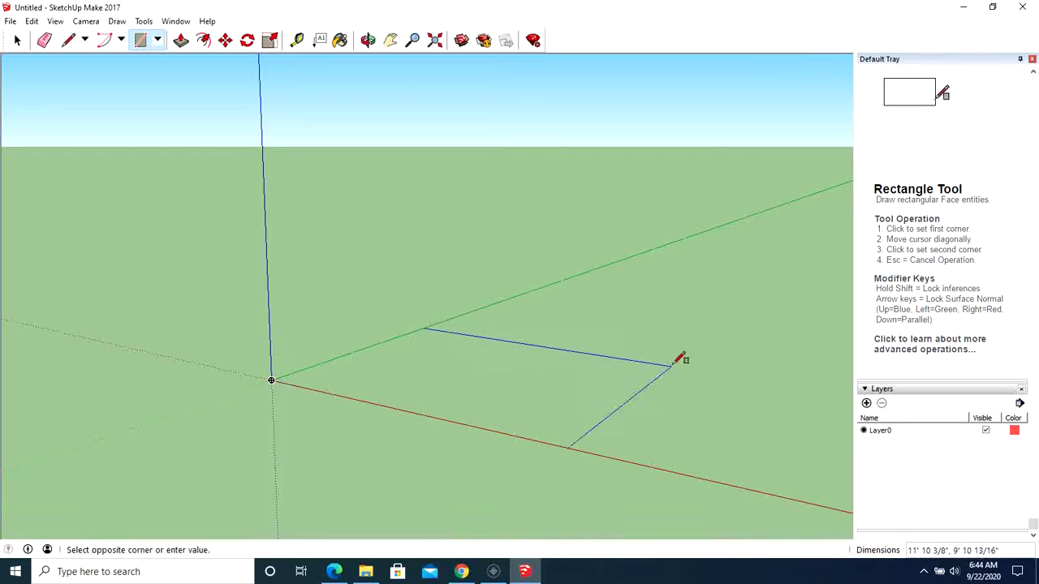
pyautogui.write('15')
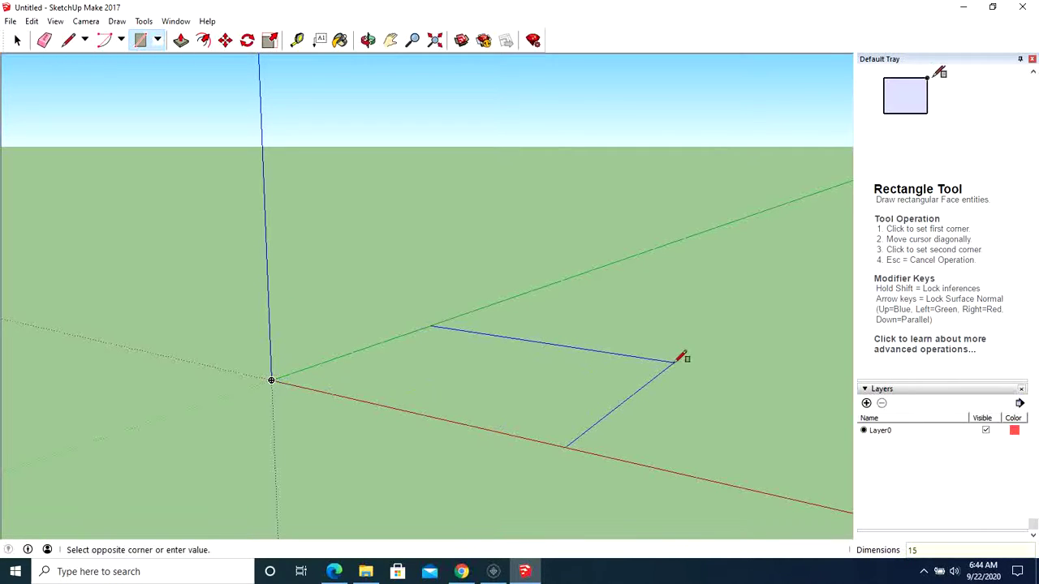
pyautogui.write("'")
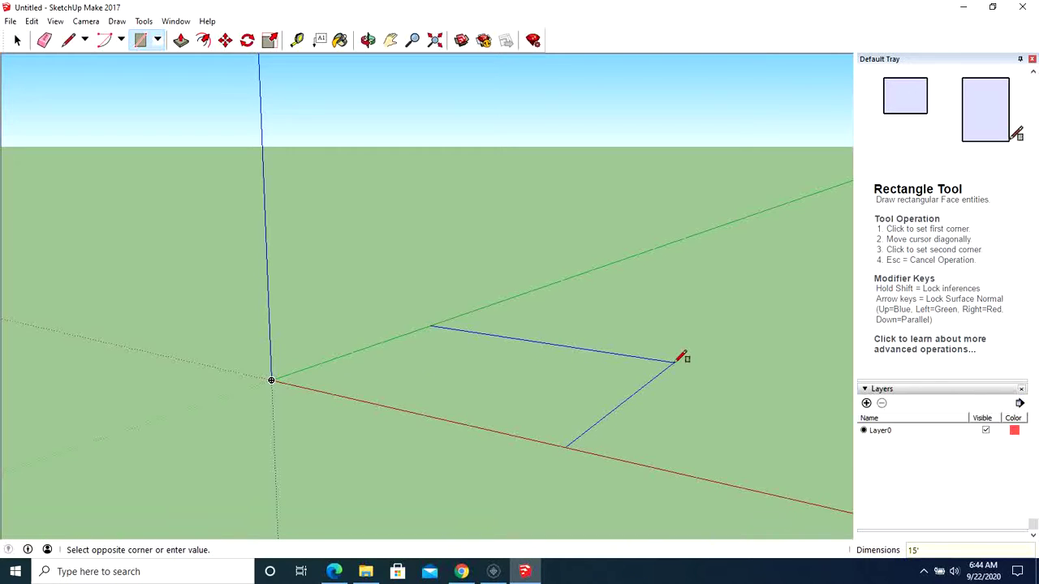
pyautogui.write(', 15')
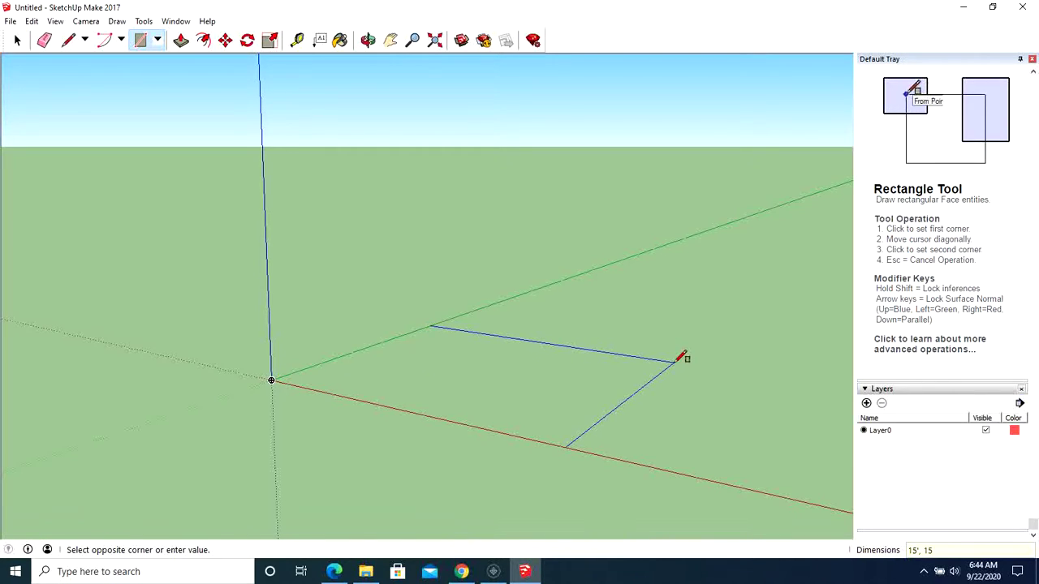
pyautogui.write("'")
pyautogui.press('Return')
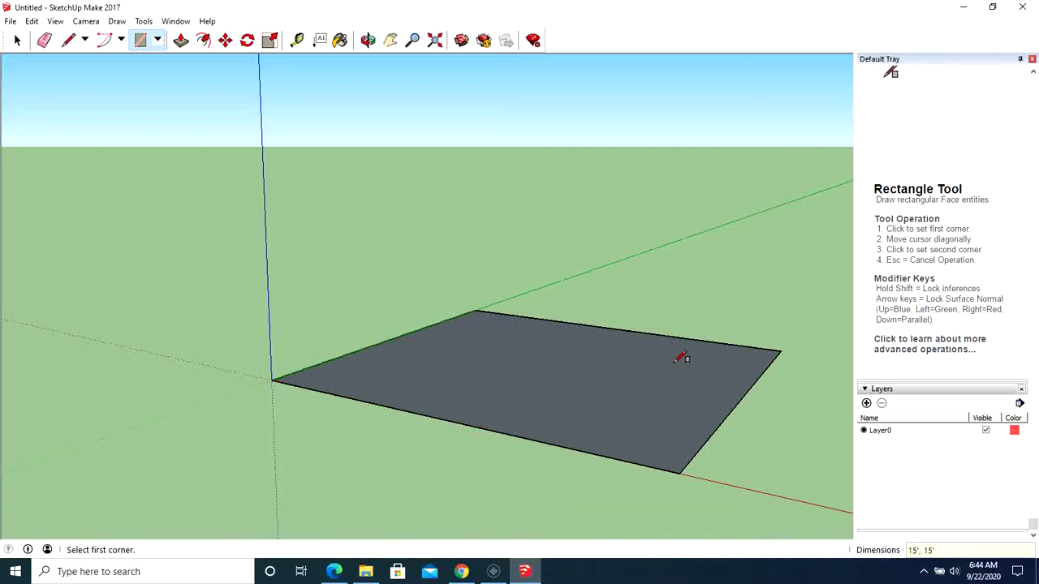
# Step: View the floor from above, check the required layer names in the PDF in Edge, and return to SketchUp
pyautogui.click(368, 40)
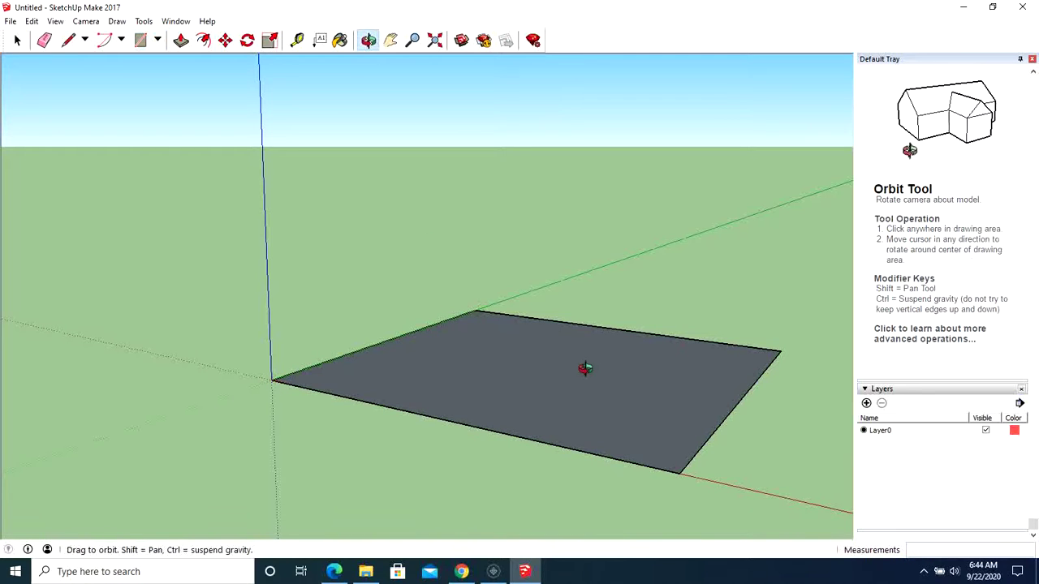
pyautogui.moveTo(691, 401); pyautogui.dragTo(485, 473)
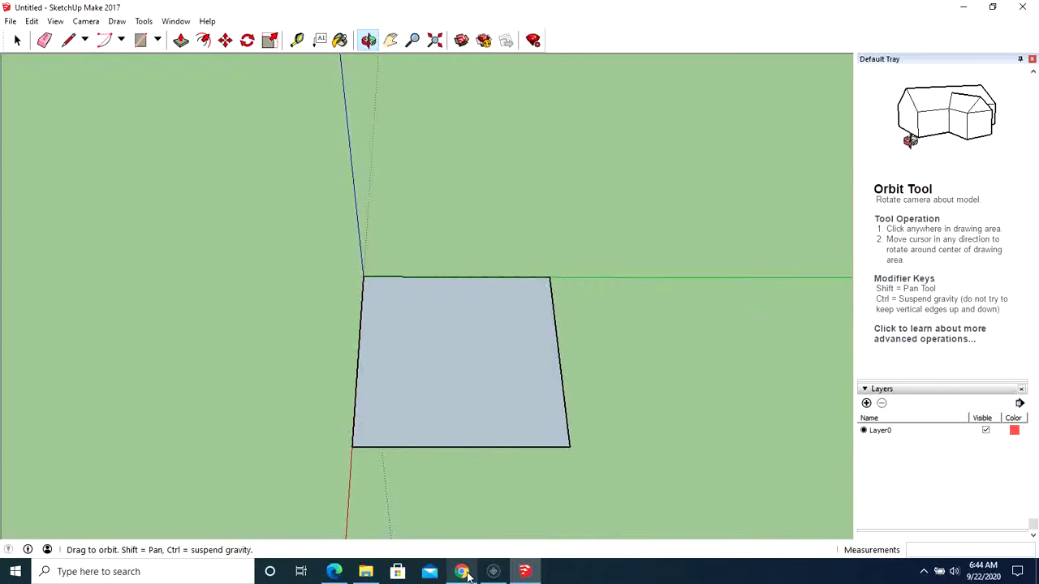
pyautogui.click(334, 571)
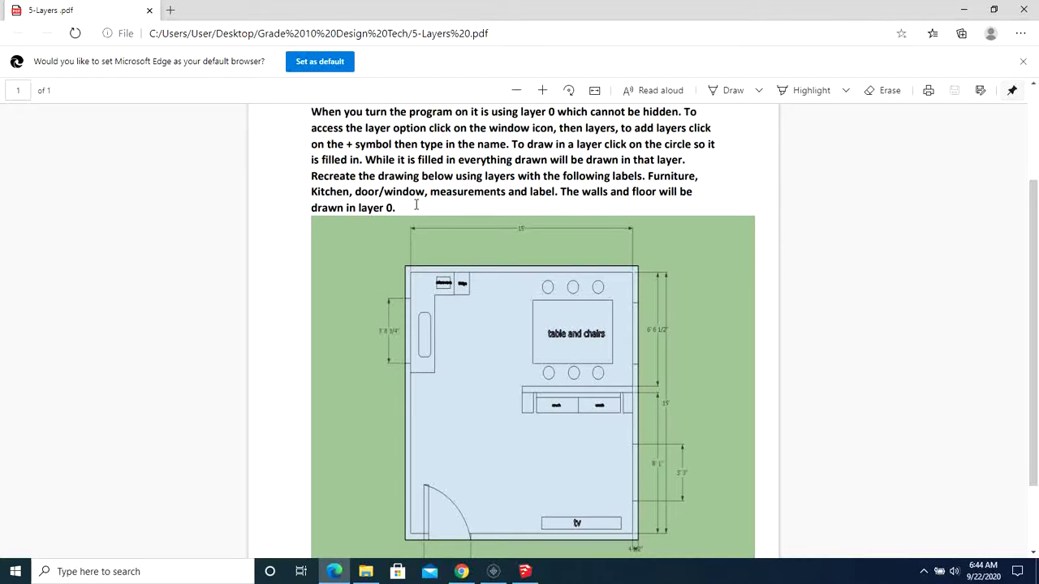
pyautogui.click(528, 572)
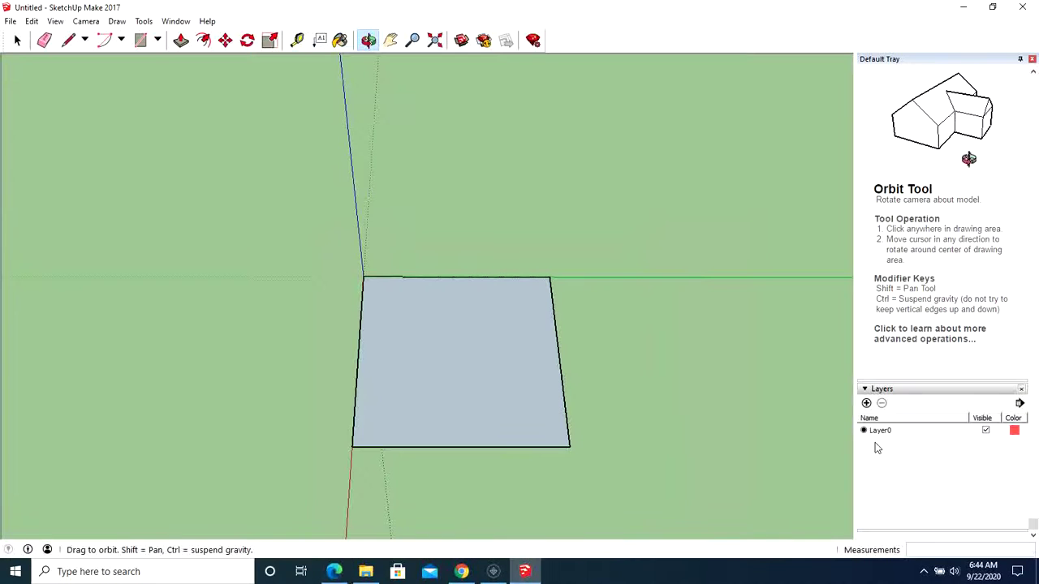
# Step: Add two layers named "furniture" and "kitchen" to the model
pyautogui.click(866, 404)
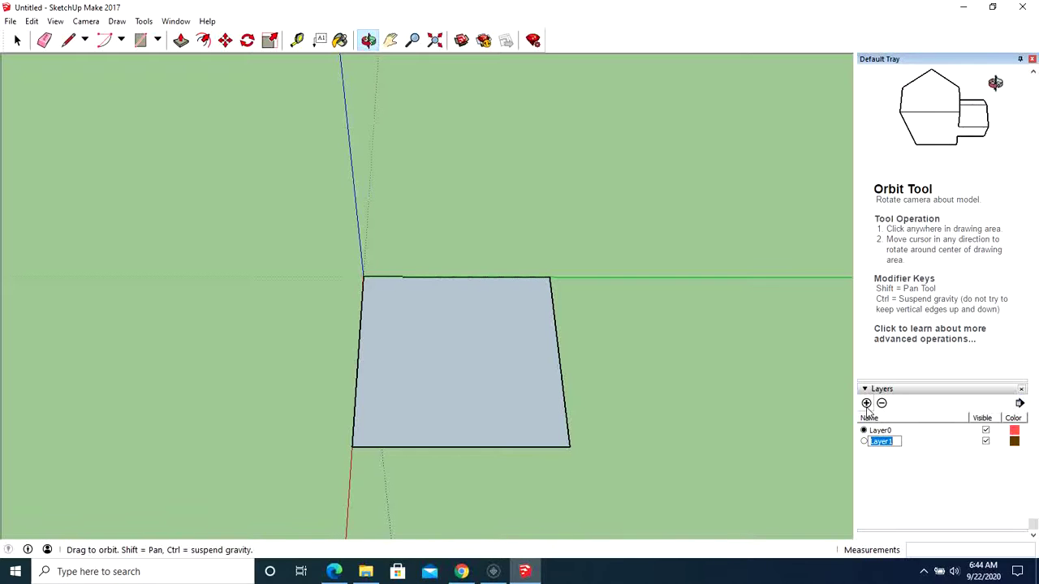
pyautogui.write('furniture')
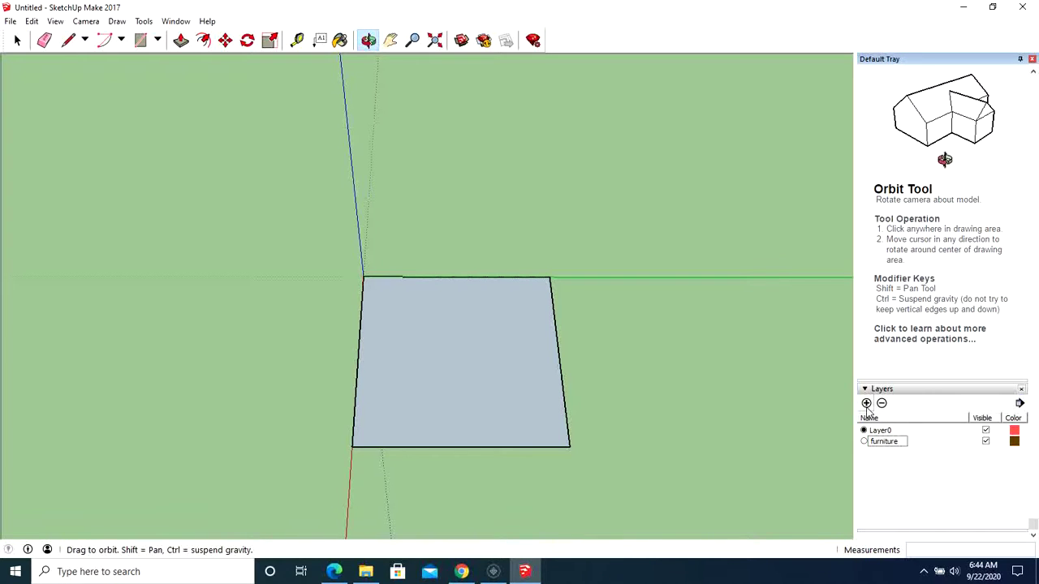
pyautogui.press('Return')
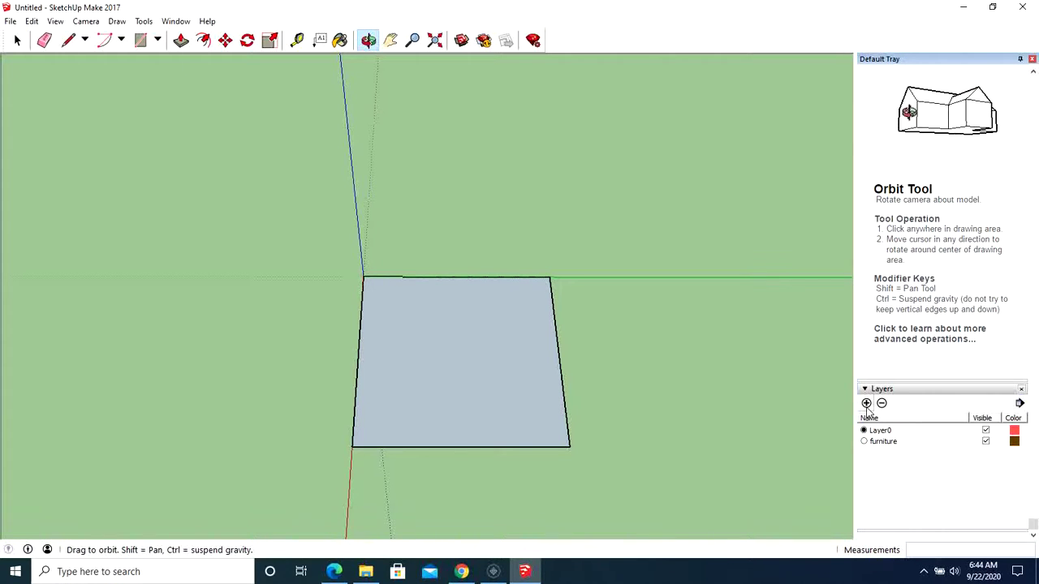
pyautogui.click(866, 404)
pyautogui.write('kitchen')
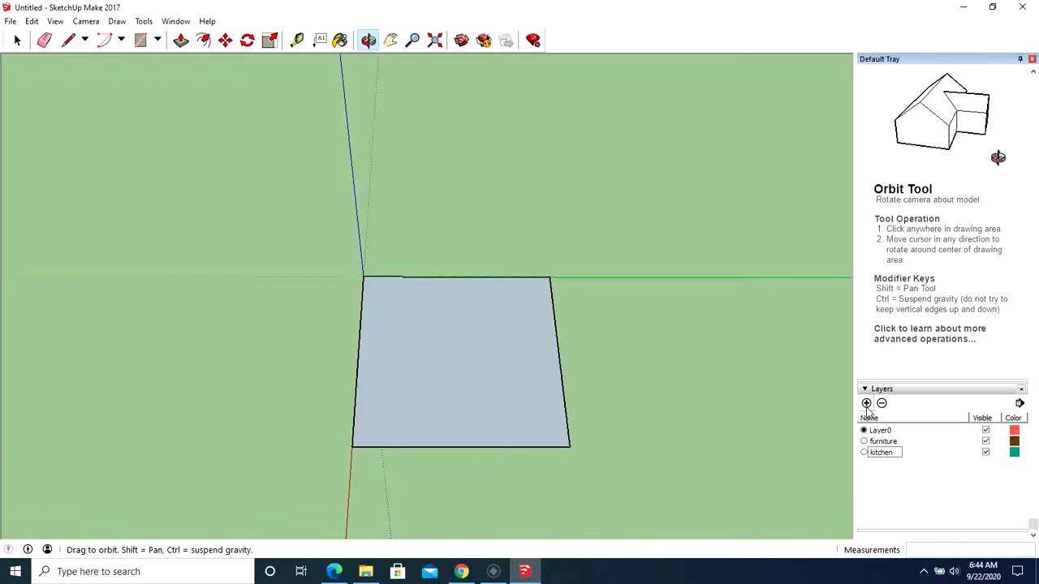
pyautogui.press('Return')
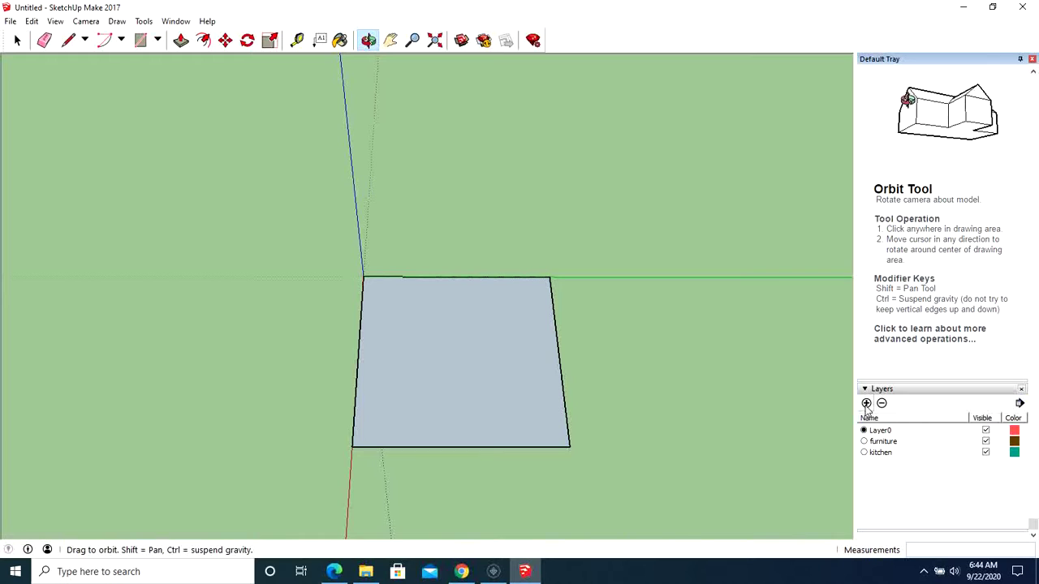
# Step: Add a layer named "door/window" to the model
pyautogui.click(866, 405)
pyautogui.write('doo')
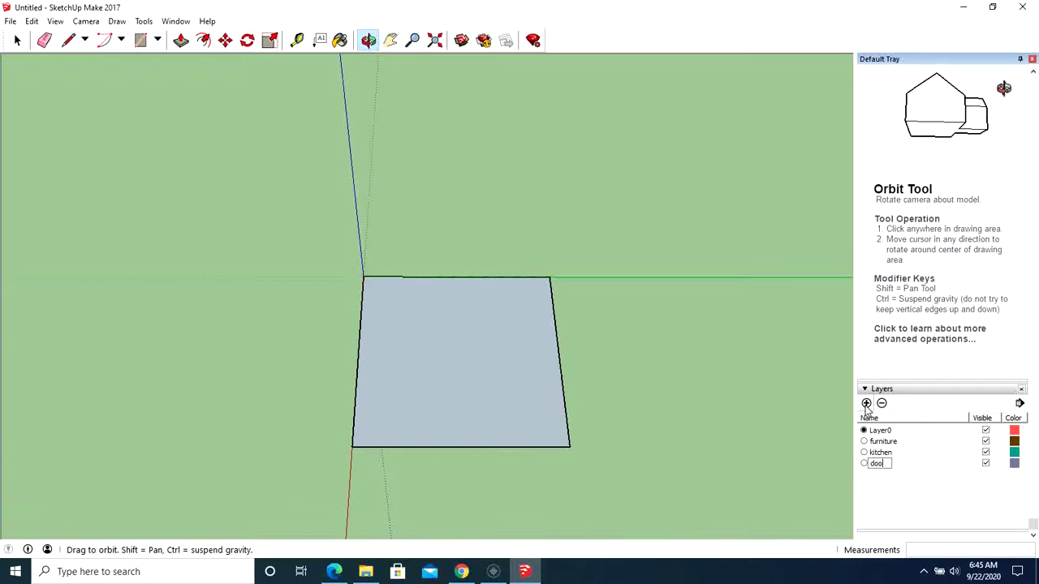
pyautogui.write('r/window')
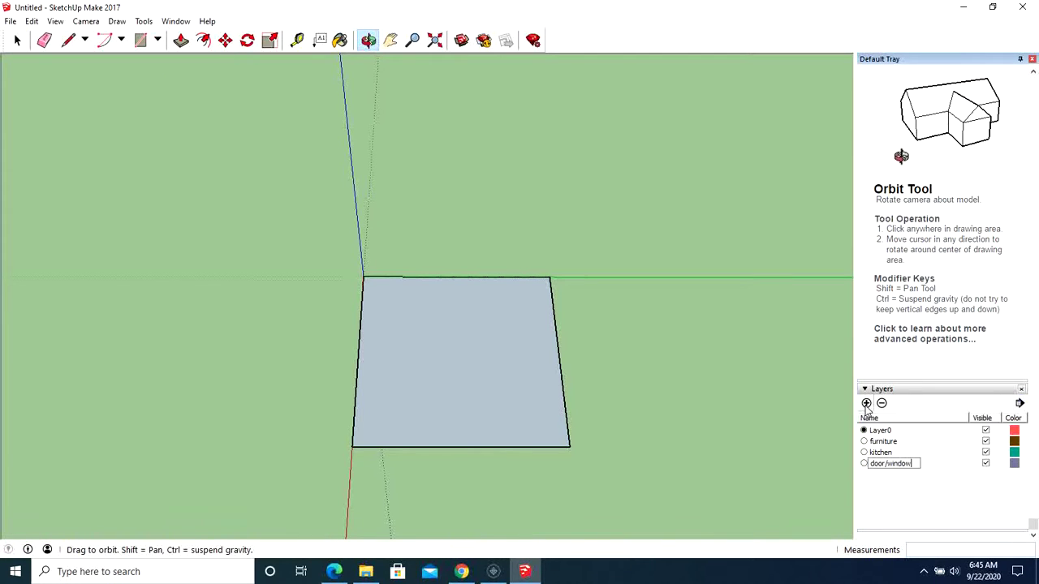
pyautogui.press('Return')
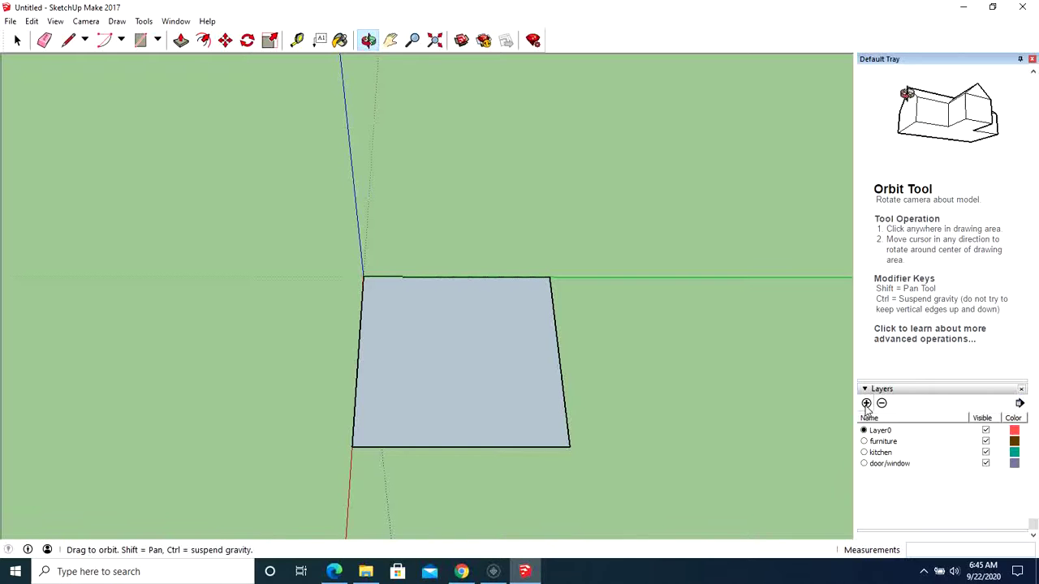
# Step: Add two more layers named "dimensions" and "label" to the model
pyautogui.click(866, 404)
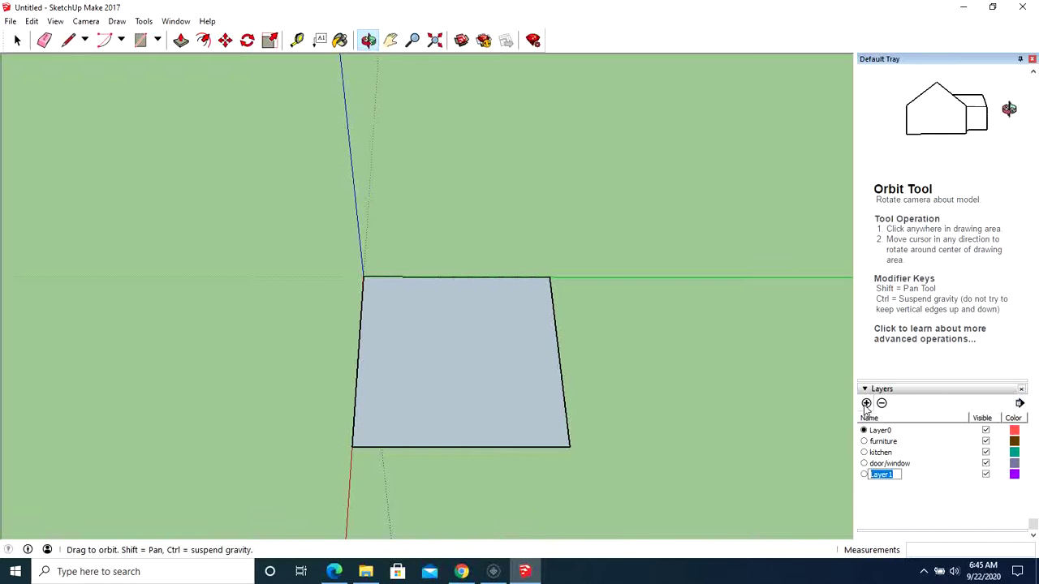
pyautogui.write('dimensi')
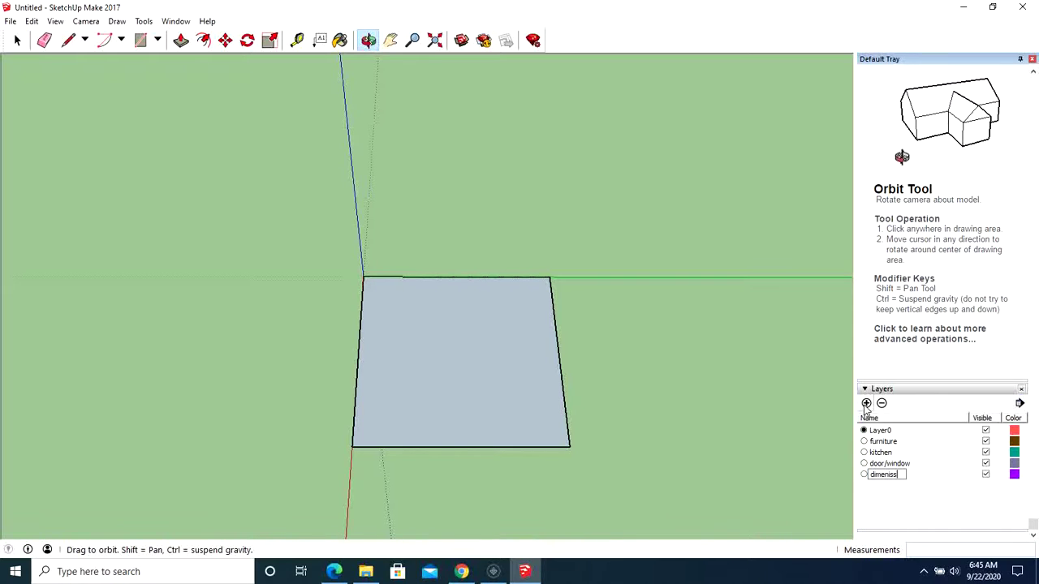
pyautogui.write('ons')
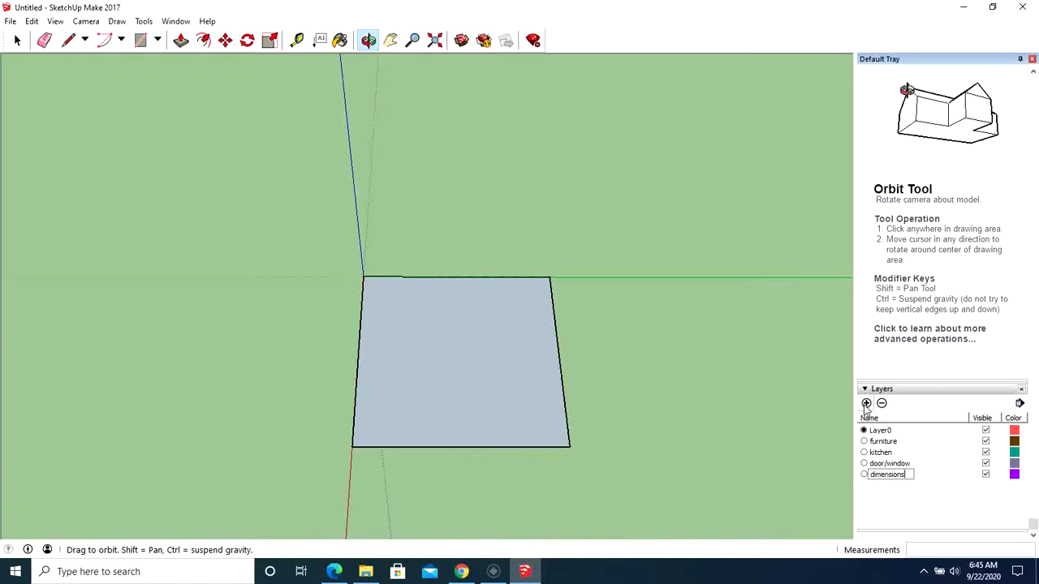
pyautogui.press('Return')
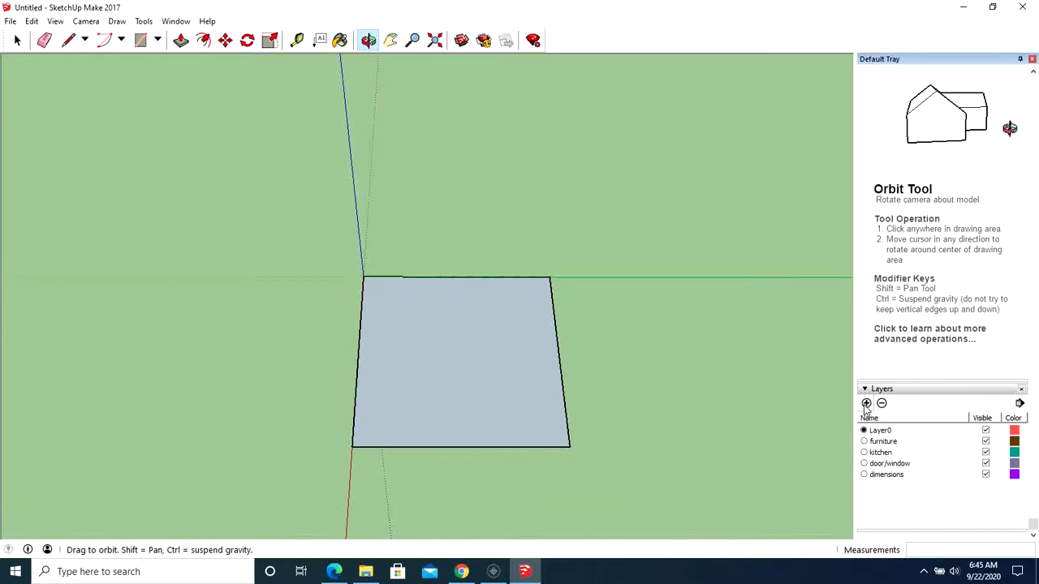
pyautogui.click(866, 404)
pyautogui.write('label')
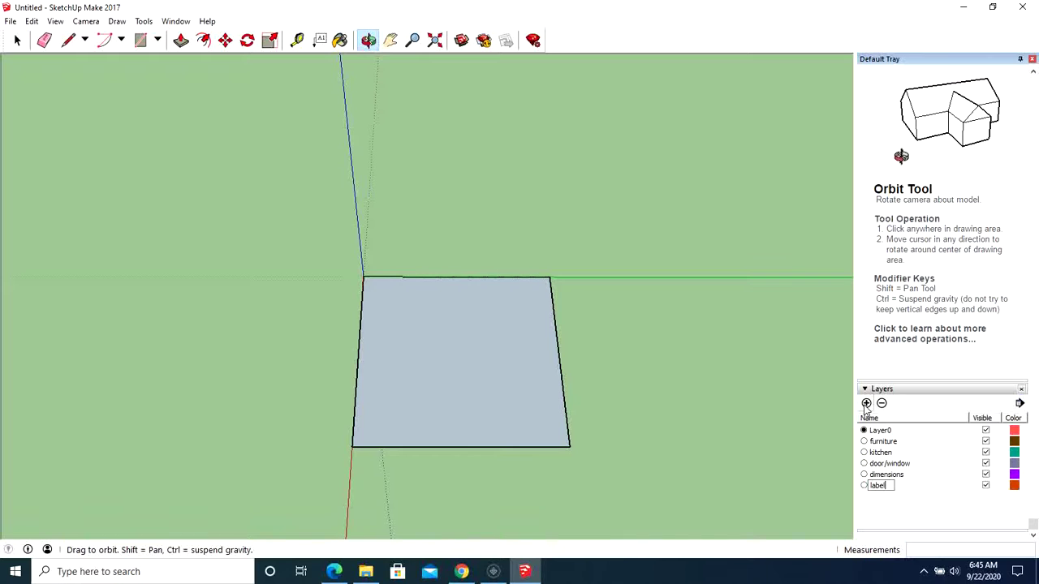
pyautogui.press('Return')
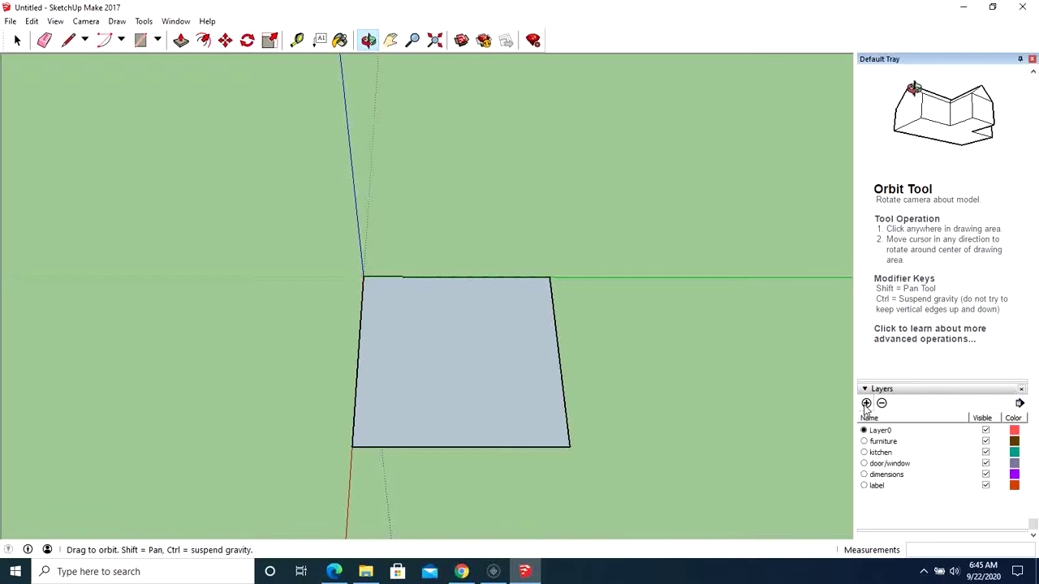
# Step: Look up the wall thickness on the floor plan in the PDF in Edge, and return to SketchUp
pyautogui.click(334, 572)
pyautogui.scroll(1, 625, 383)
pyautogui.scroll(1, 618, 384)
pyautogui.scroll(-1, 617, 386)
pyautogui.scroll(-2, 617, 385)
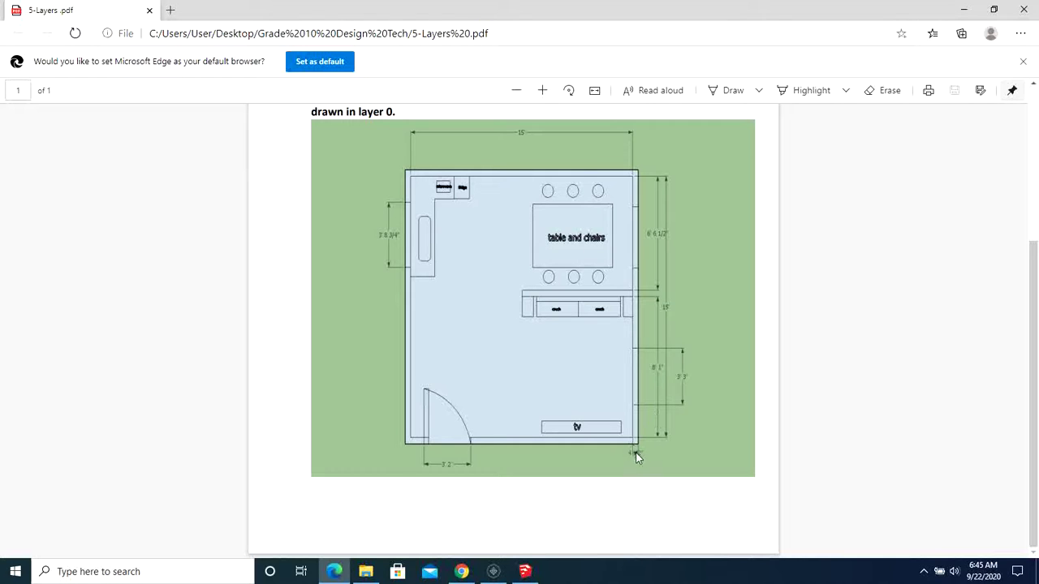
pyautogui.click(525, 571)
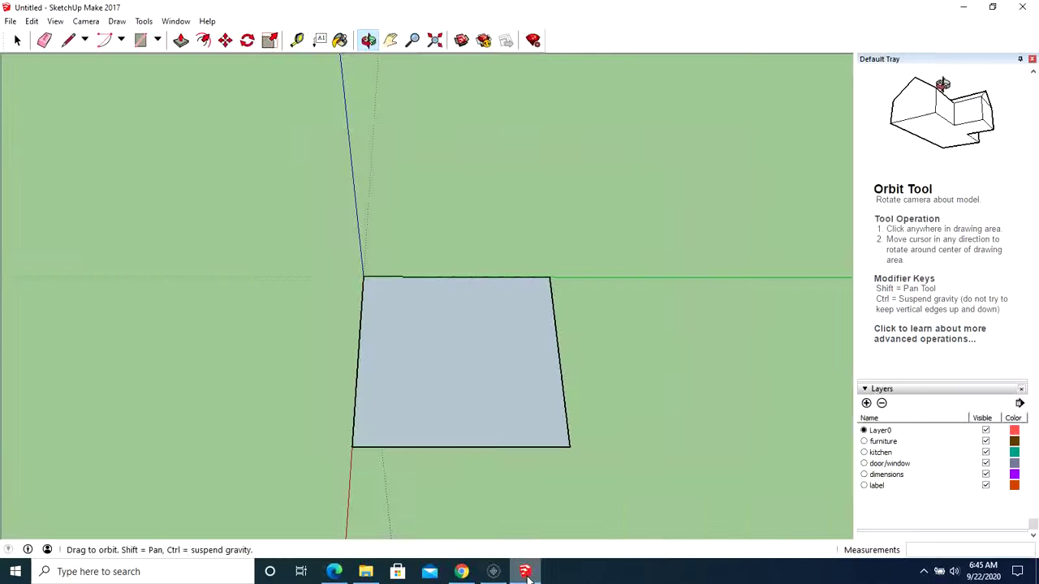
# Step: Offset the room's outline 4" inward to form the wall thickness
pyautogui.click(203, 39)
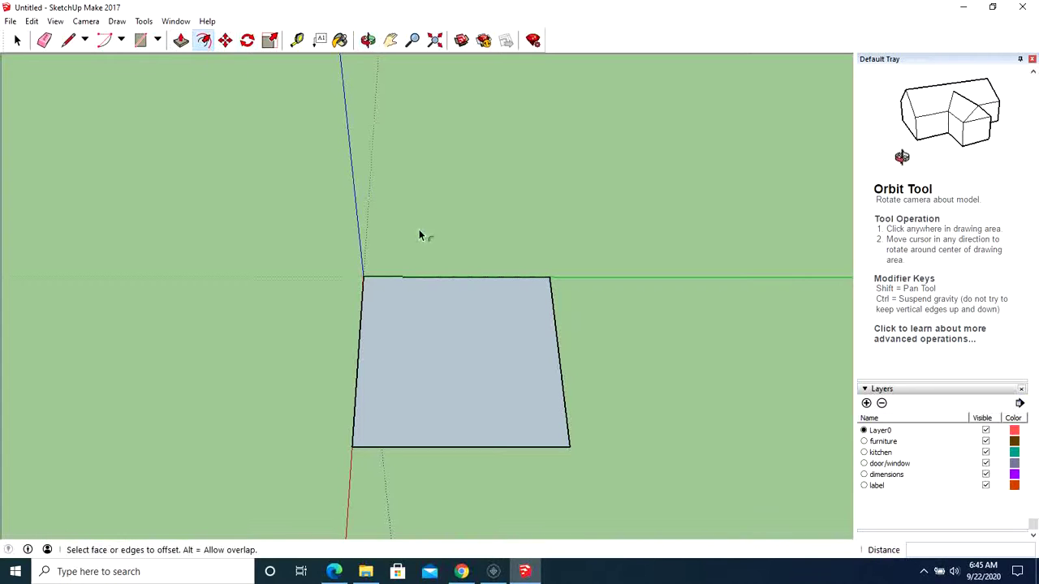
pyautogui.click(458, 291)
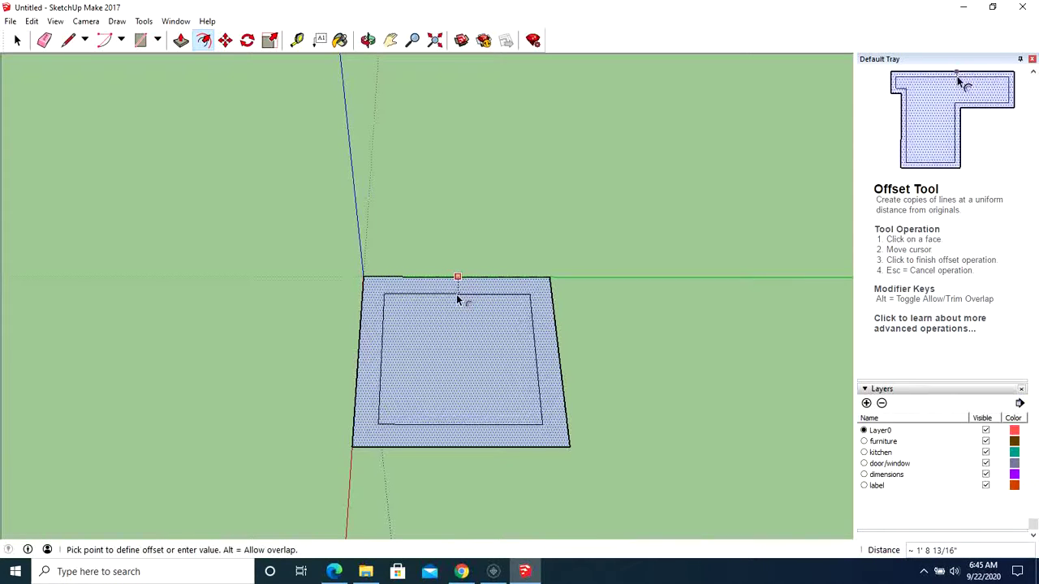
pyautogui.write('4')
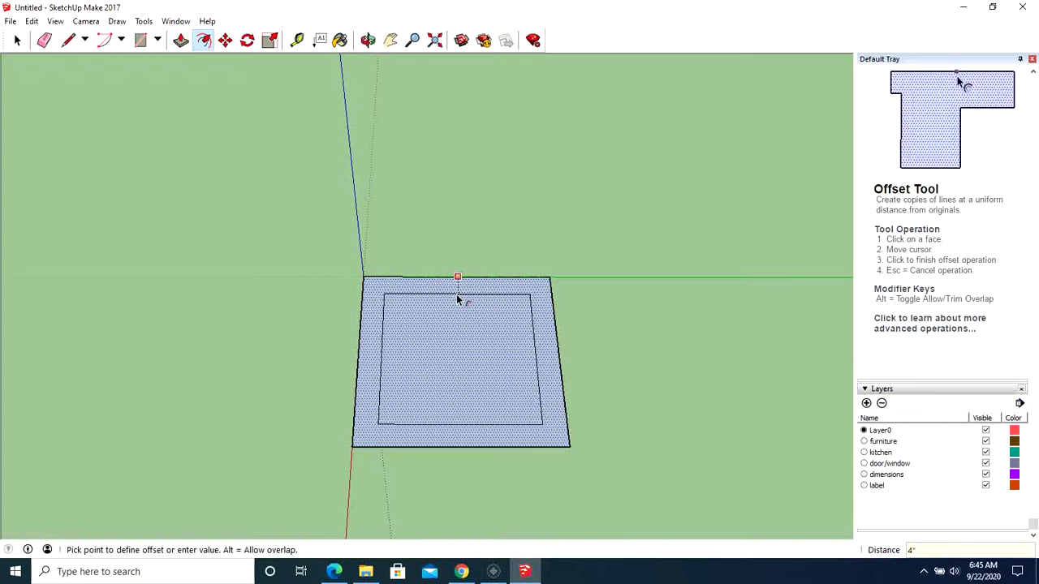
pyautogui.write('"')
pyautogui.press('Return')
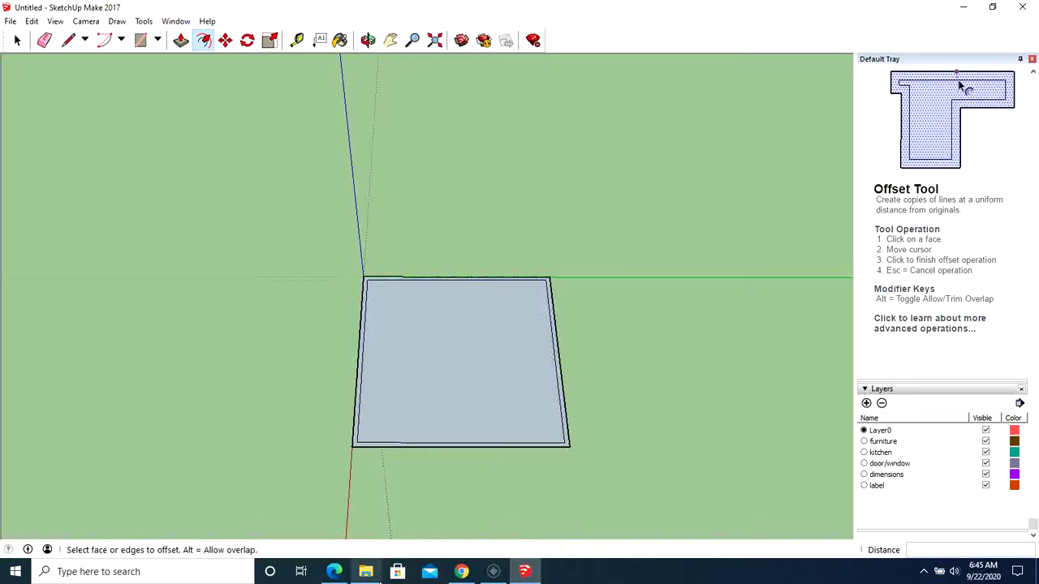
# Step: Check the partition position in the PDF in Edge, then in SketchUp place a guide point 6' 6.5" down the inner right wall from its upper corner
pyautogui.click(333, 572)
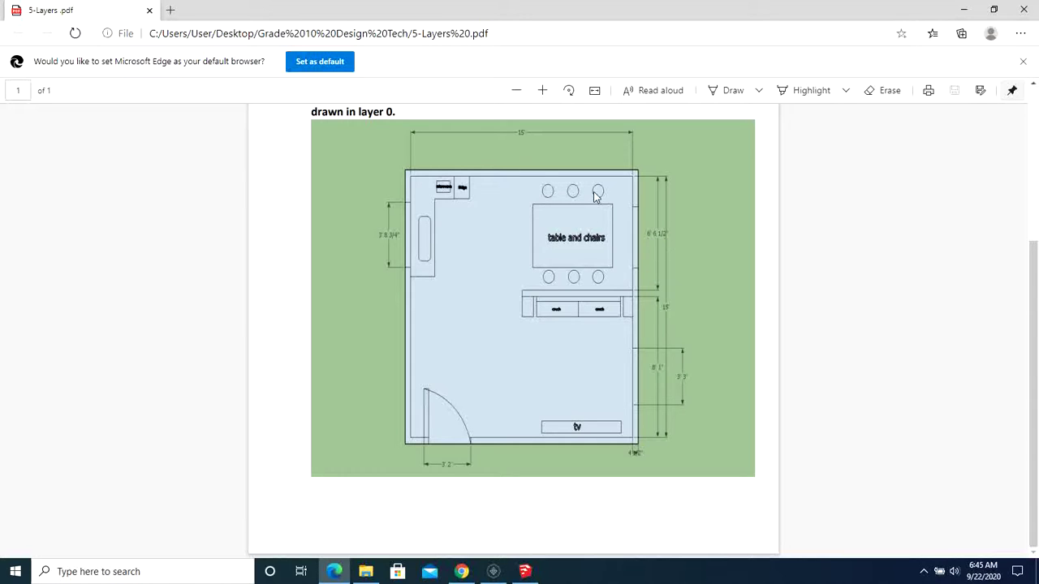
pyautogui.click(528, 575)
pyautogui.click(505, 401)
pyautogui.scroll(4, 539, 292)
pyautogui.press('Escape')
pyautogui.click(297, 40)
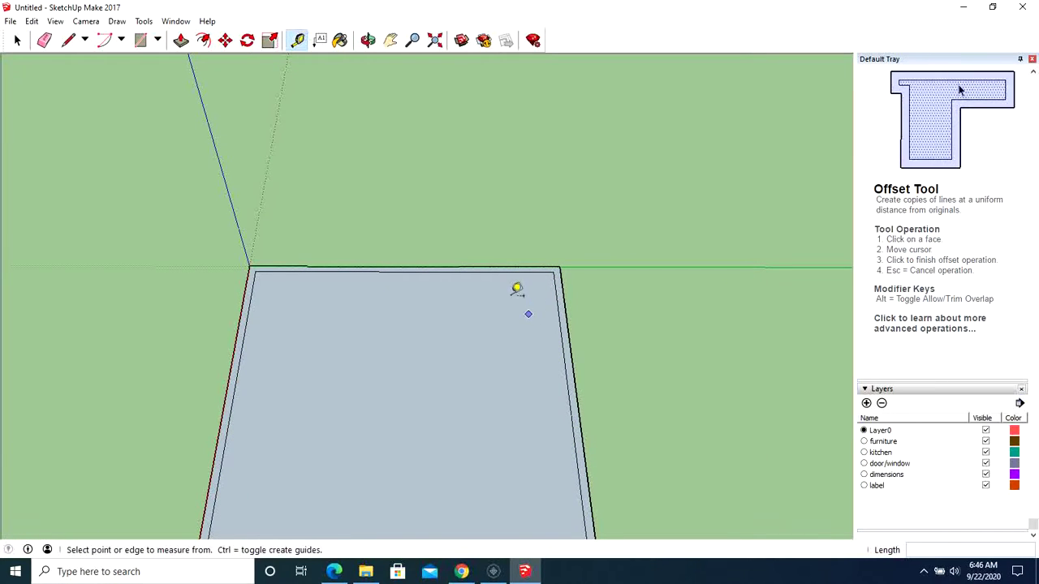
pyautogui.click(555, 271)
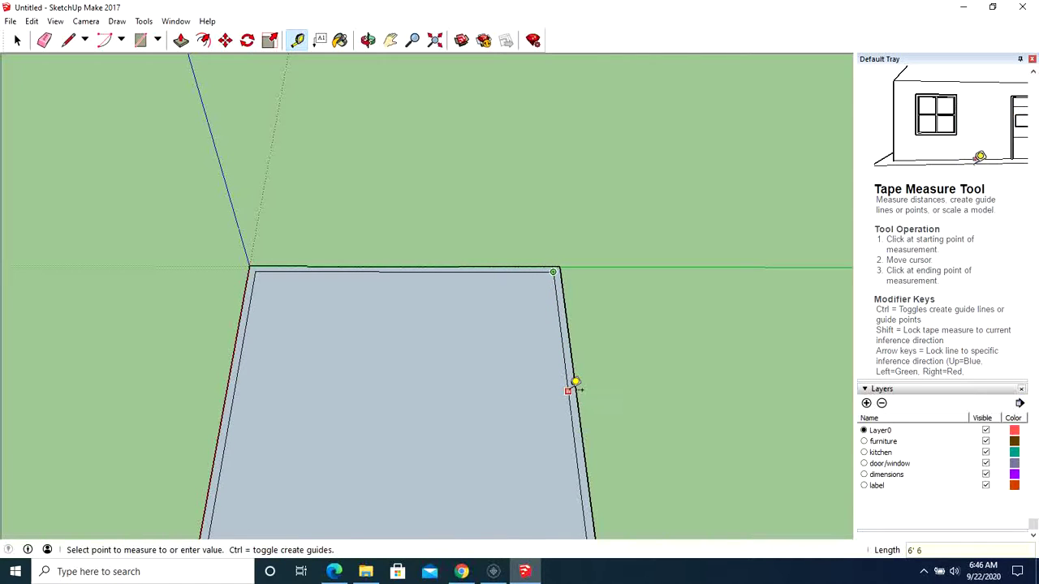
pyautogui.write("6' 6.5")
pyautogui.press('Return')
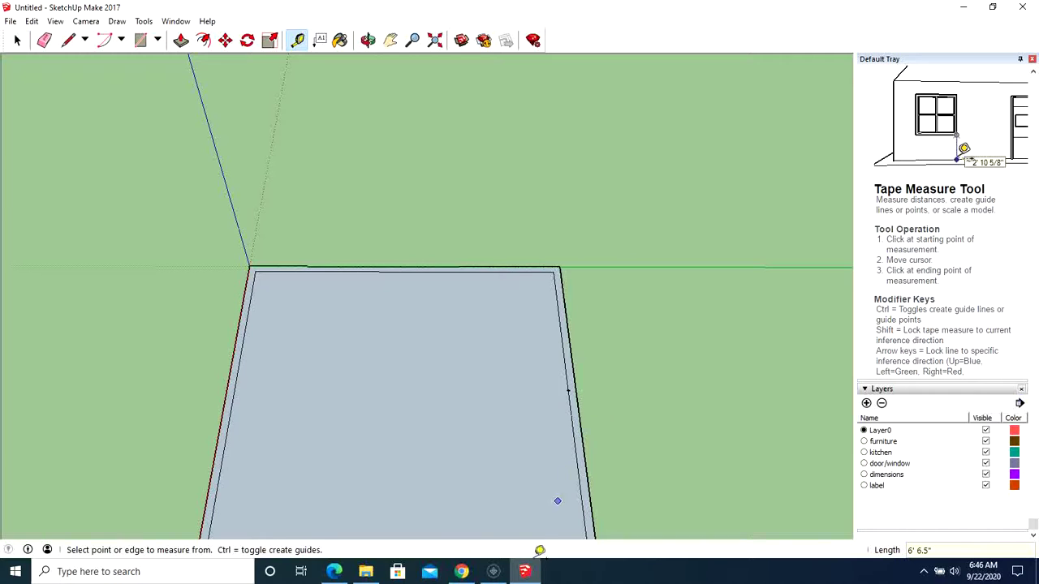
# Step: After rechecking the PDF in Edge, draw in SketchUp a vertical helper line from the upper inner wall's midpoint and a 7' 2" partition line from the guide point to it
pyautogui.click(334, 572)
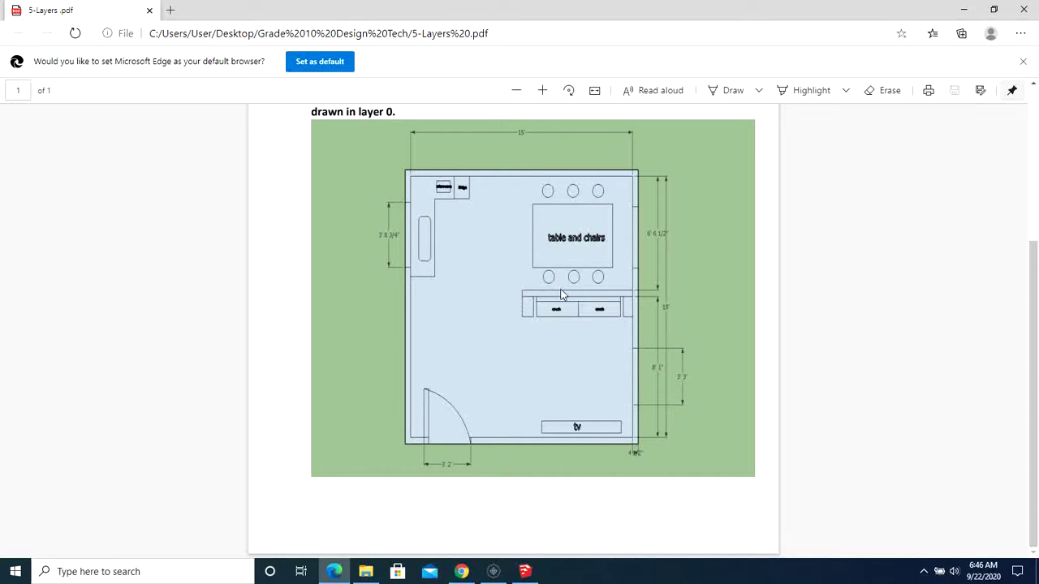
pyautogui.click(525, 571)
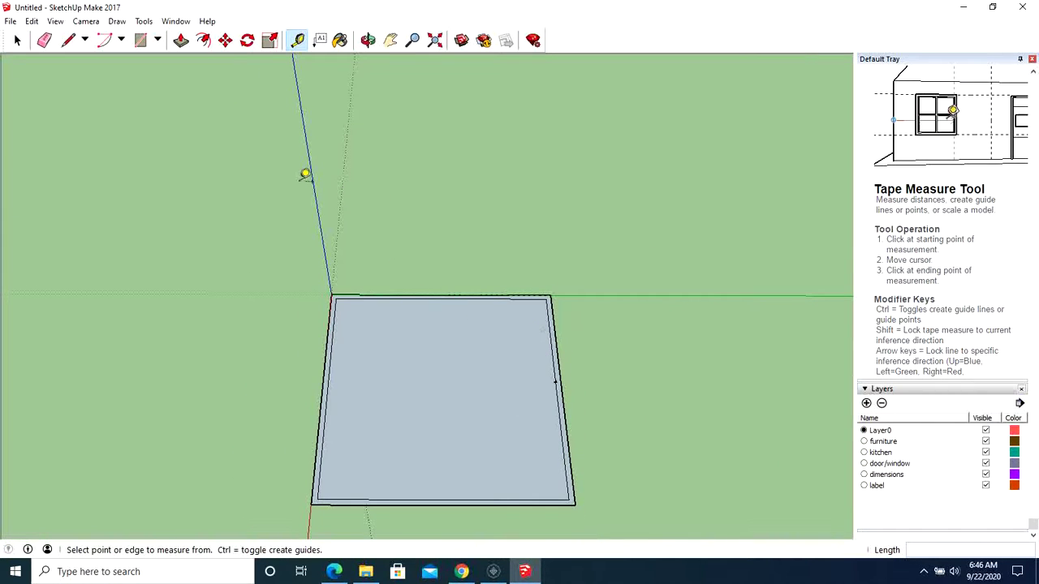
pyautogui.click(68, 39)
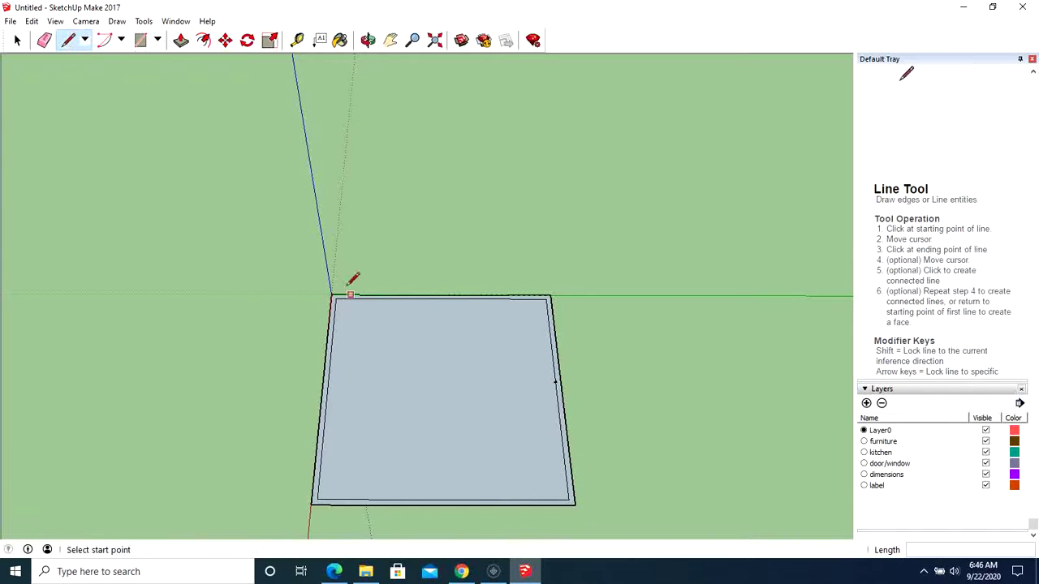
pyautogui.click(441, 299)
pyautogui.click(442, 436)
pyautogui.press('Escape')
pyautogui.click(556, 380)
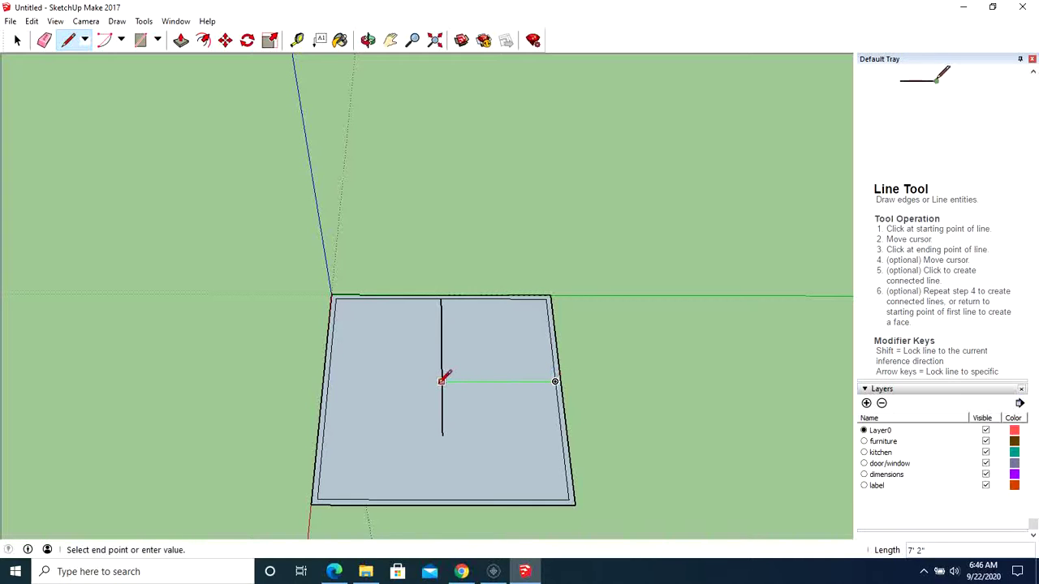
pyautogui.click(441, 380)
# Step: Erase both segments of the vertical helper line in the middle of the room
pyautogui.click(44, 40)
pyautogui.click(441, 367)
pyautogui.moveTo(452, 403)
pyautogui.mouseDown()
pyautogui.moveTo(447, 411)
pyautogui.moveTo(454, 385)
pyautogui.mouseUp()
# Step: Close the partition wall with a short edge at its free end and a 7' 2" parallel line back to the inner right wall
pyautogui.scroll(3, 454, 389)
pyautogui.scroll(4, 457, 401)
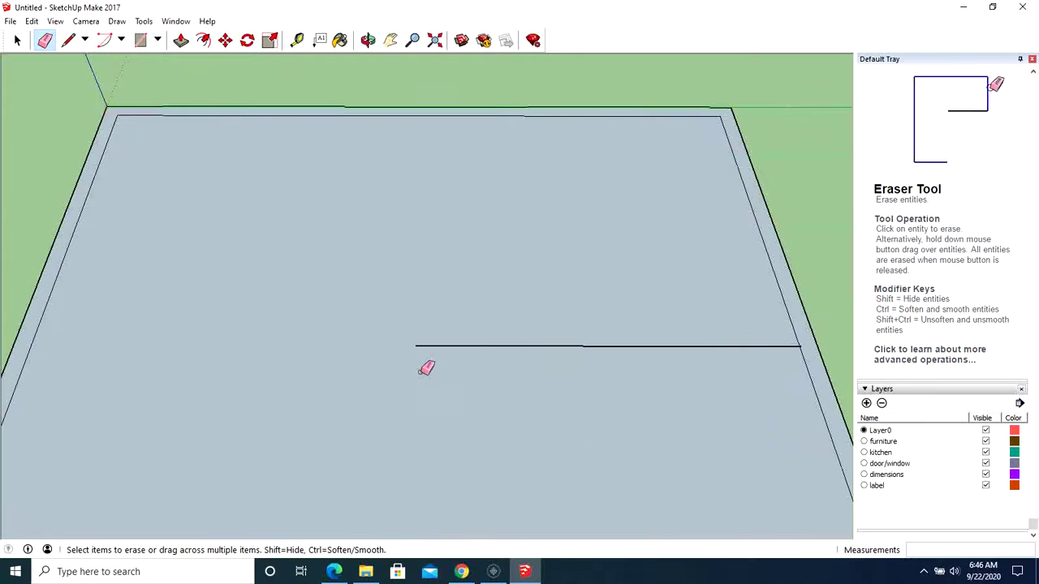
pyautogui.click(69, 40)
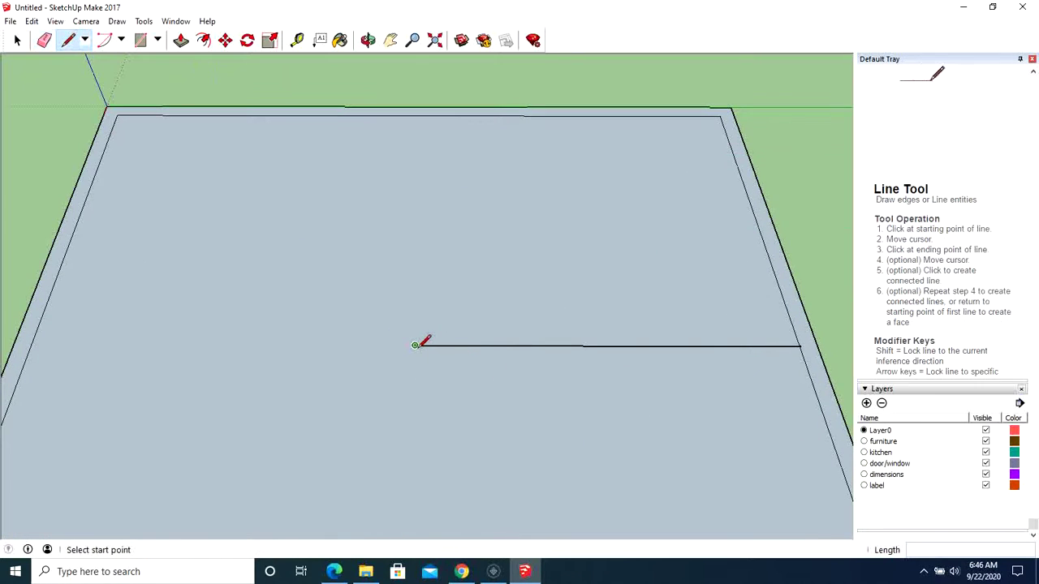
pyautogui.click(415, 347)
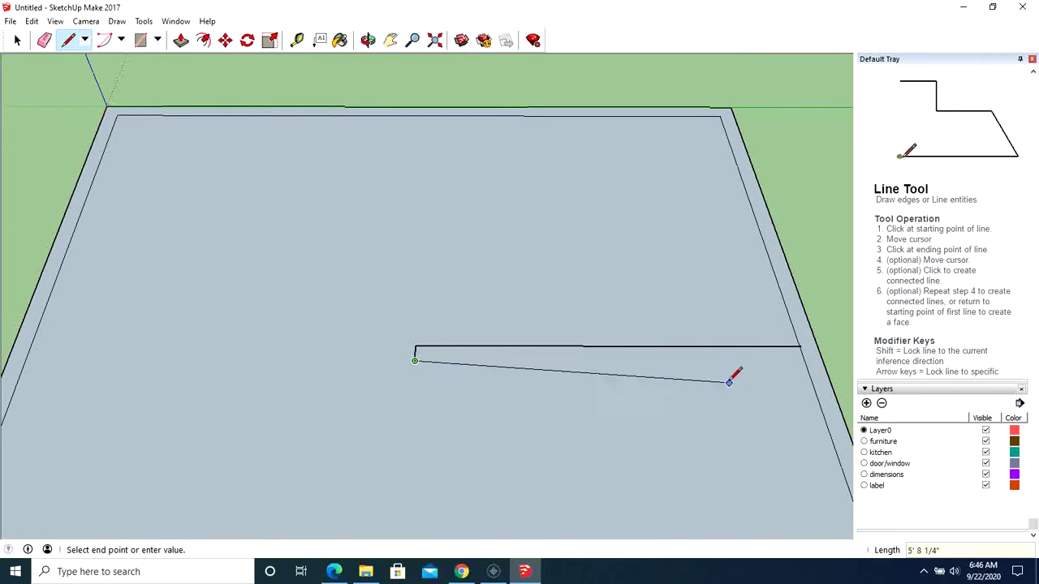
pyautogui.click(804, 360)
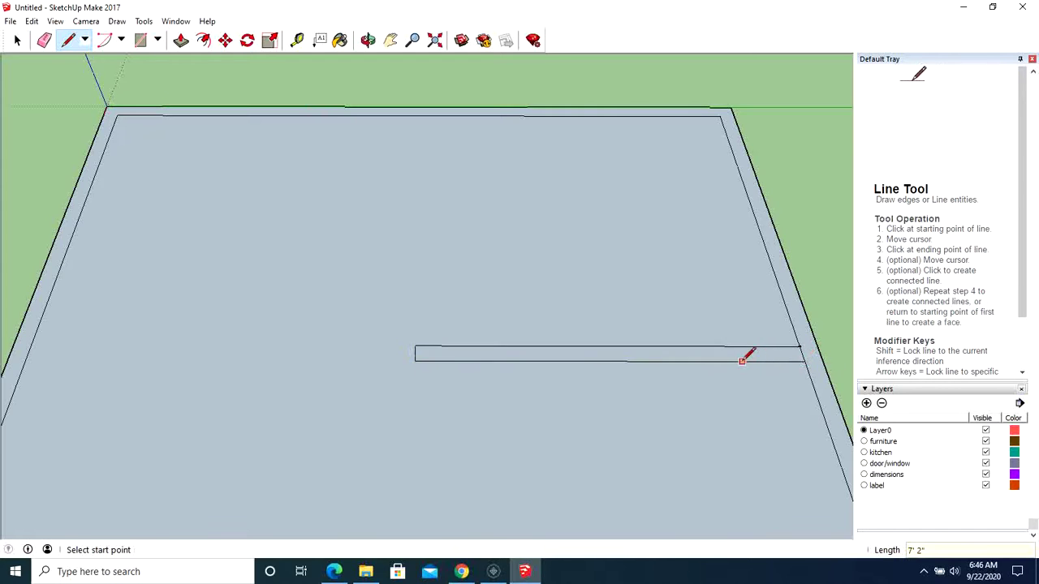
# Step: Look over the furniture in the PDF in Edge, then return to SketchUp and make furniture the active layer
pyautogui.scroll(-5, 630, 285)
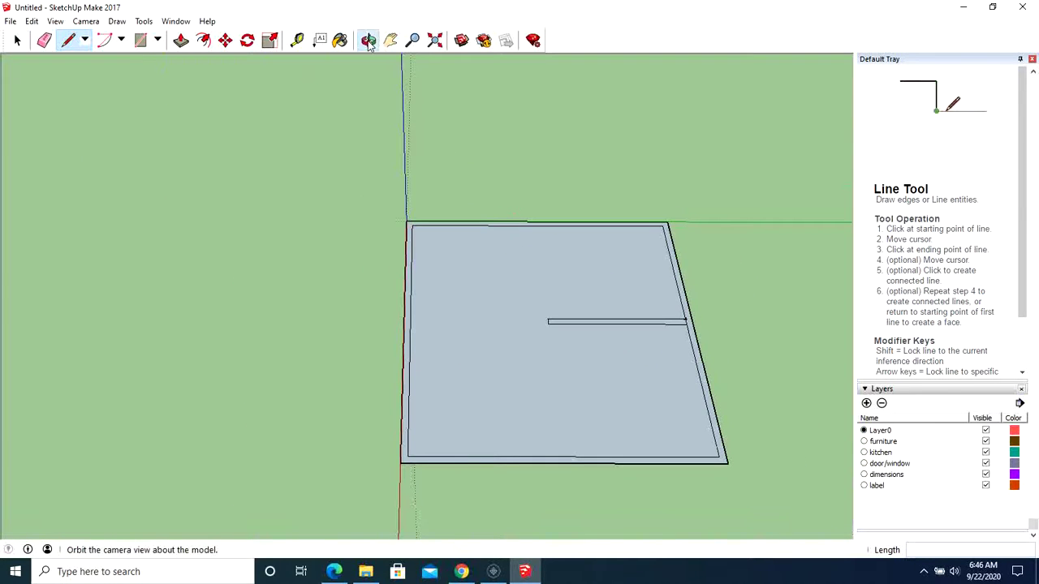
pyautogui.click(367, 39)
pyautogui.moveTo(357, 203); pyautogui.dragTo(384, 387)
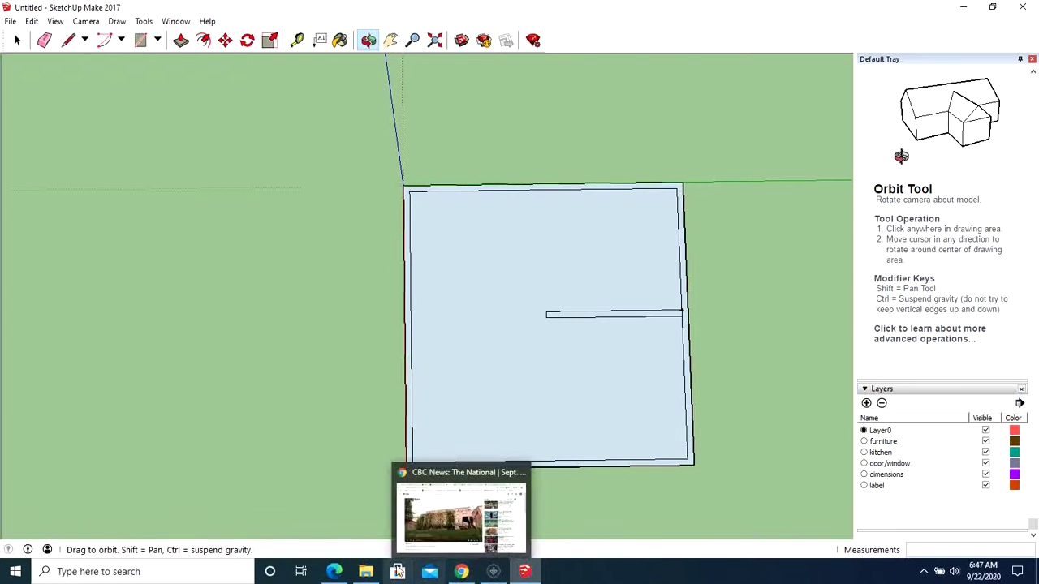
pyautogui.click(339, 571)
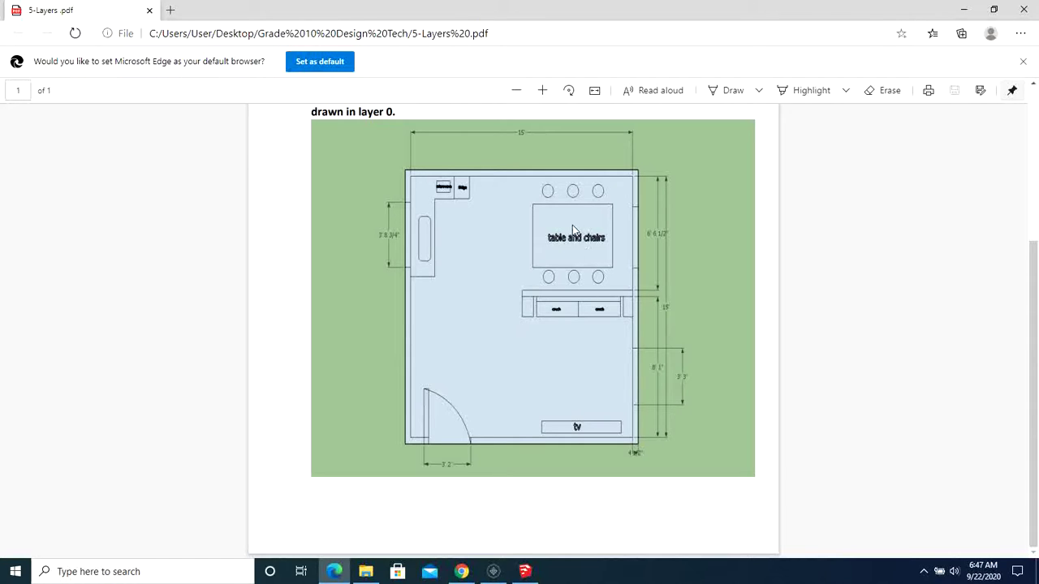
pyautogui.click(525, 573)
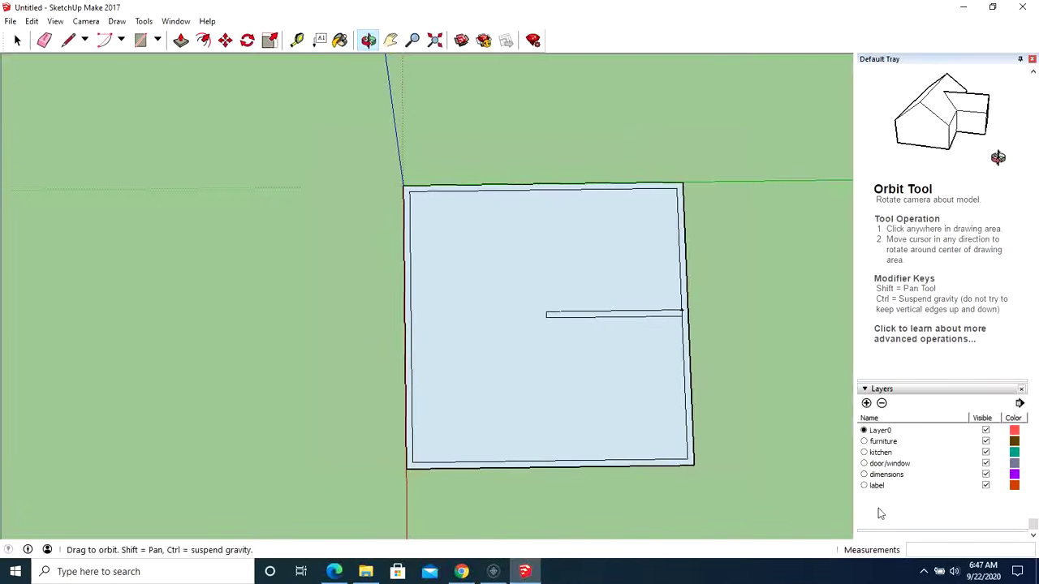
pyautogui.click(865, 441)
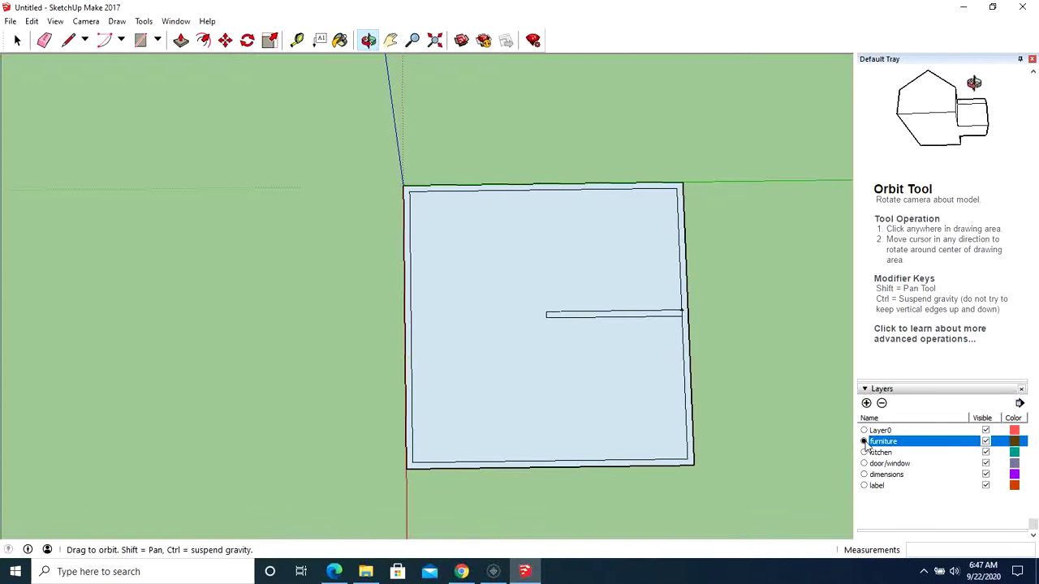
pyautogui.click(986, 431)
pyautogui.click(986, 431)
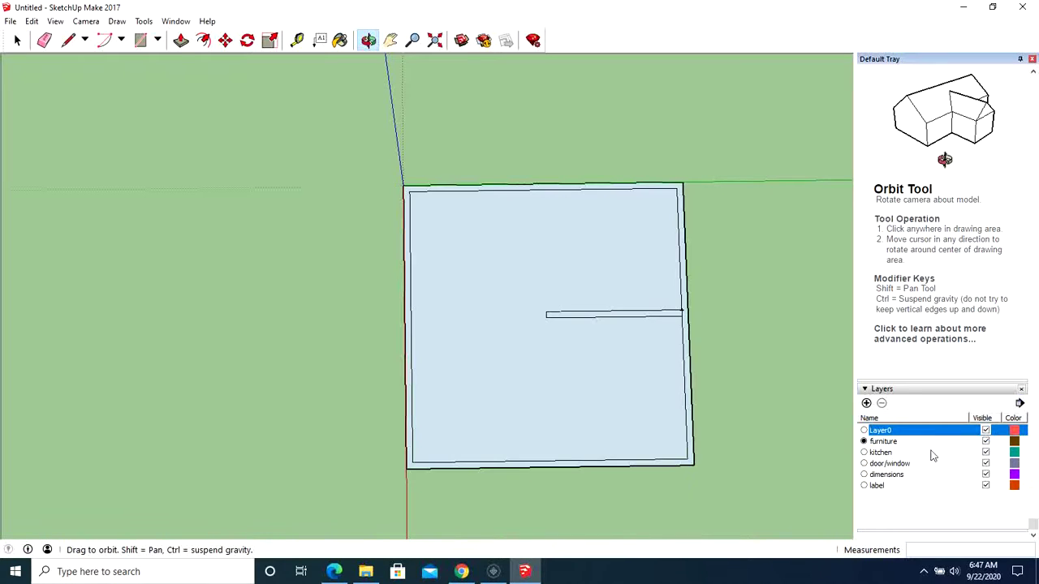
# Step: Draw the table above the partition wall as a rectangle about 4' 7" by 3' 2"
pyautogui.moveTo(758, 455); pyautogui.dragTo(767, 457)
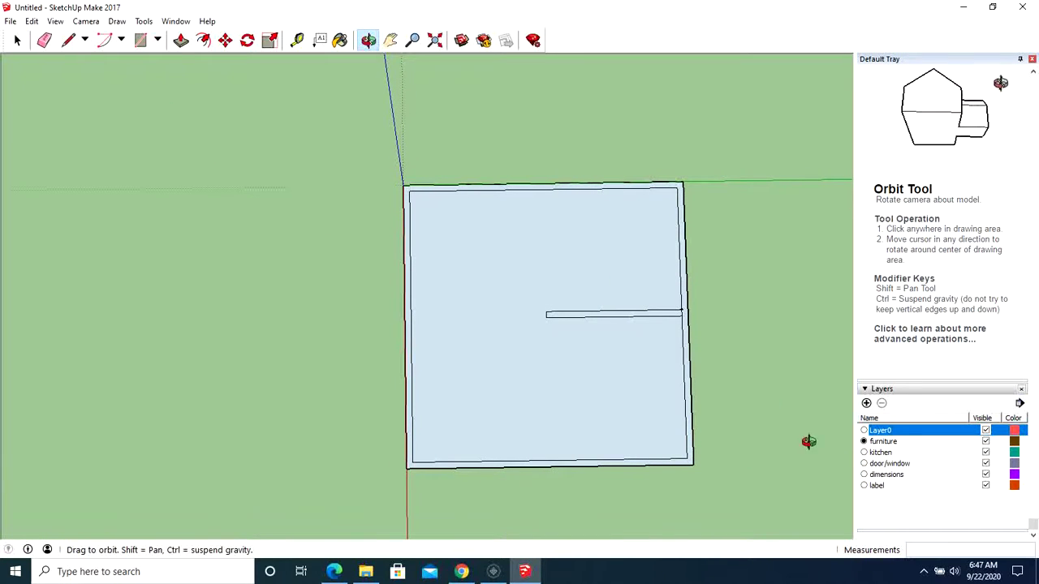
pyautogui.click(139, 40)
pyautogui.click(559, 280)
pyautogui.click(646, 218)
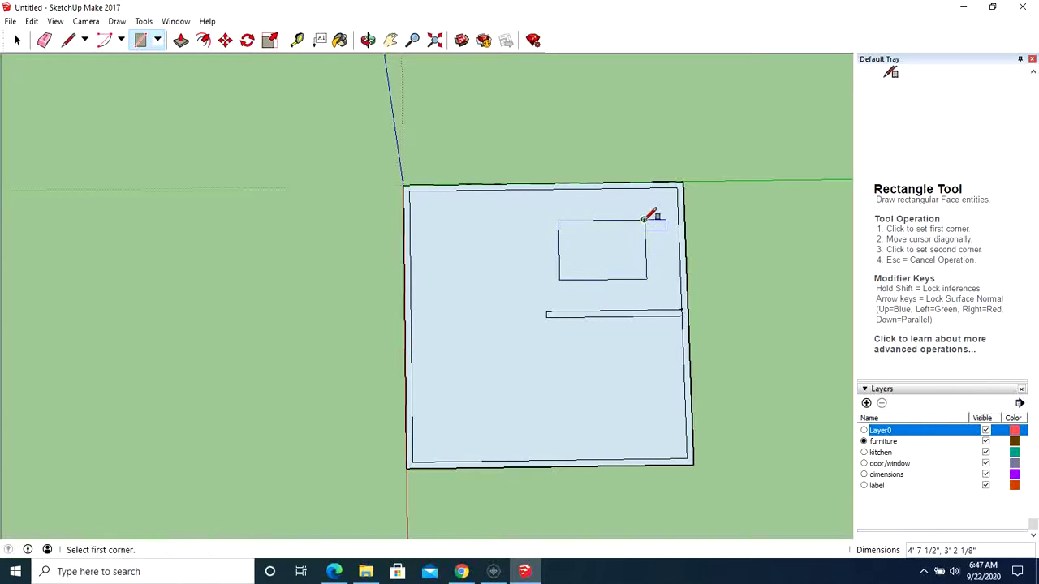
# Step: Draw a small 24-sided circle as a chair just above the table's upper-left corner
pyautogui.click(158, 40)
pyautogui.click(162, 91)
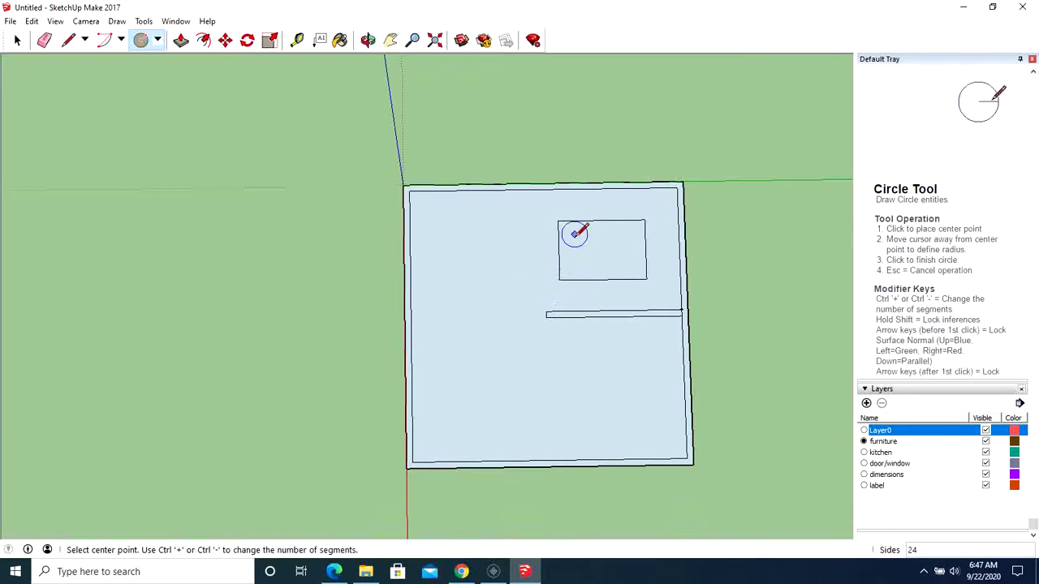
pyautogui.scroll(3, 560, 274)
pyautogui.scroll(1, 559, 212)
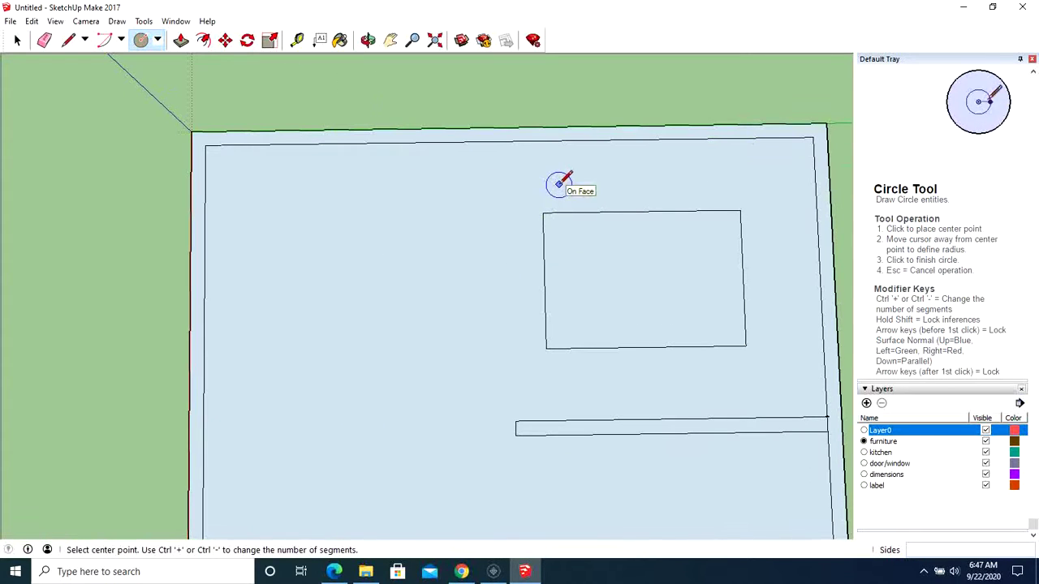
pyautogui.click(559, 184)
pyautogui.click(571, 180)
# Step: Make the chair circle and its face a component with the default settings
pyautogui.click(18, 40)
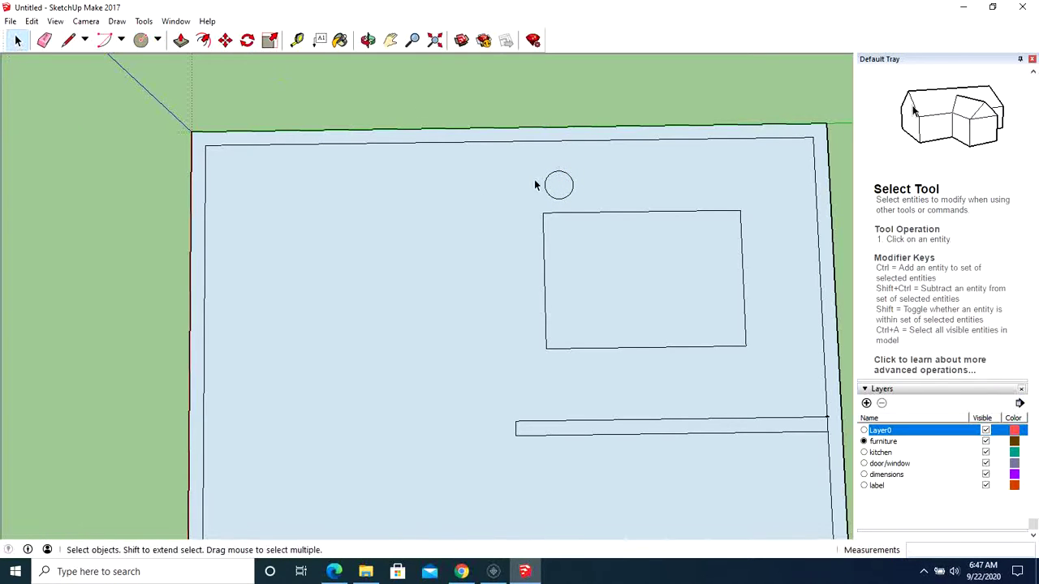
pyautogui.moveTo(572, 176); pyautogui.dragTo(585, 204)
pyautogui.rightClick(565, 190)
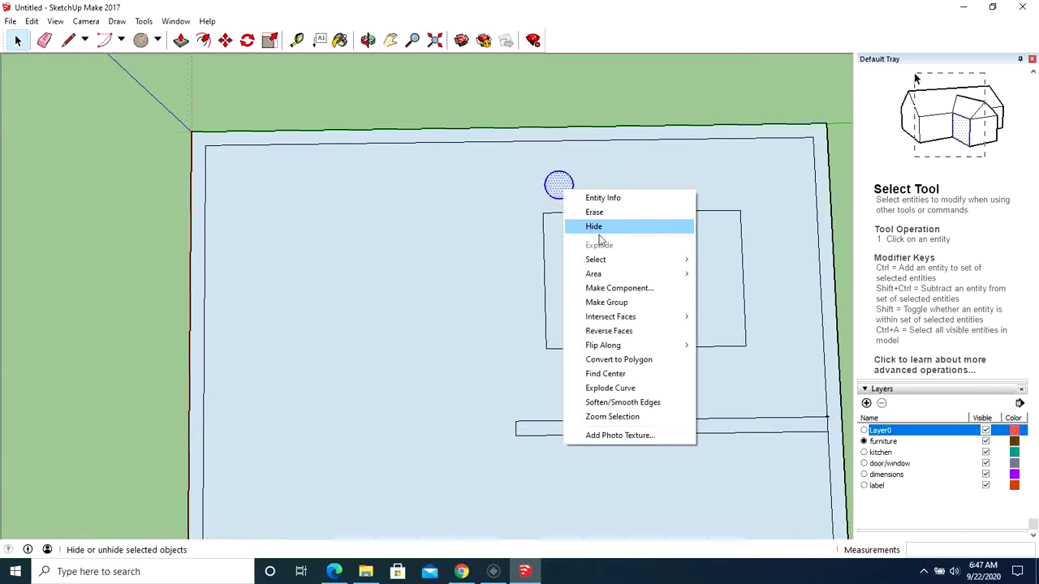
pyautogui.click(608, 289)
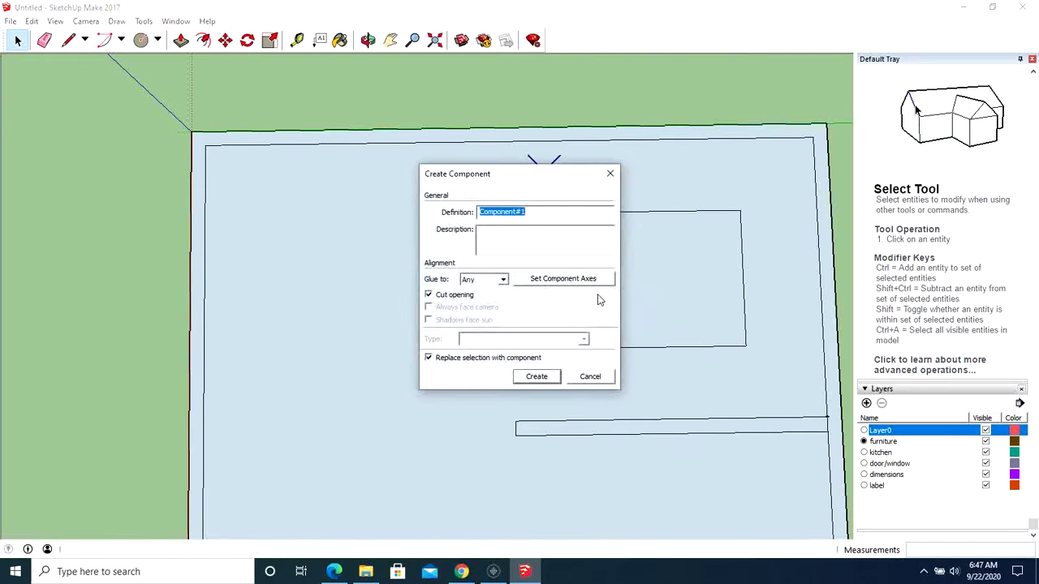
pyautogui.click(536, 377)
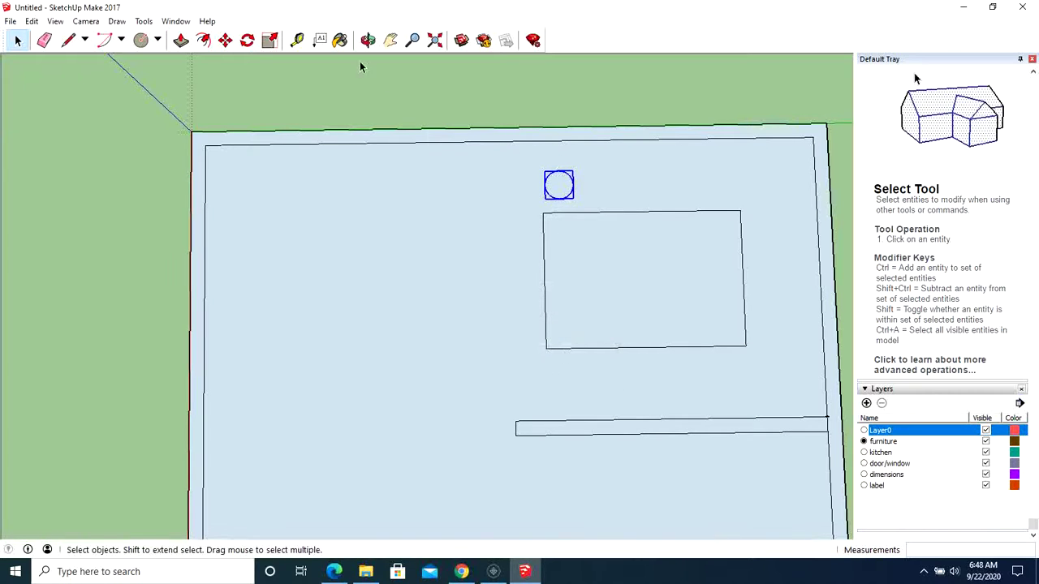
# Step: Copy the chair about 3' 10" to the right along the table and divide the distance by 2 to add a middle chair
pyautogui.click(226, 40)
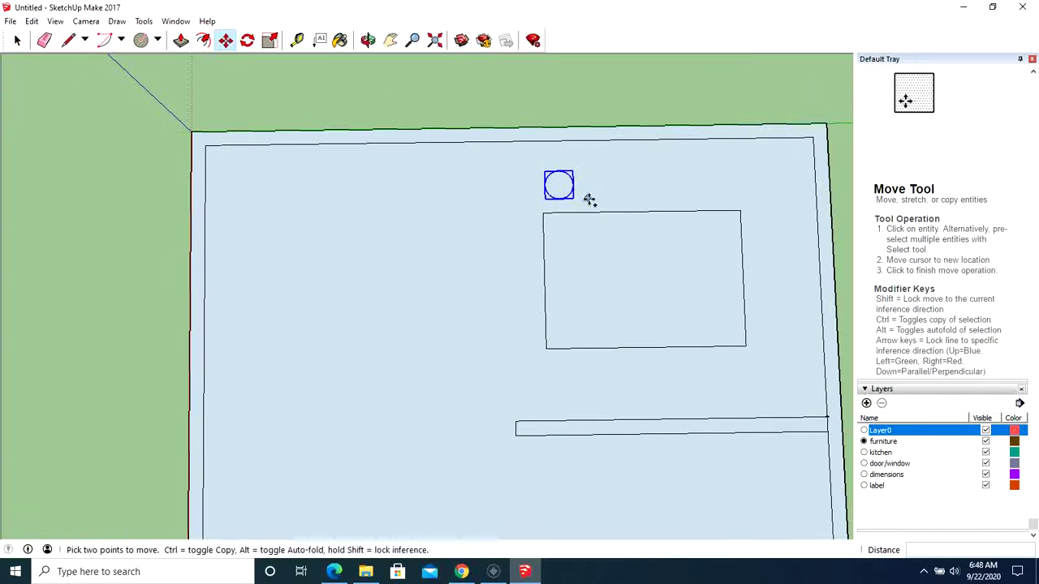
pyautogui.keyDown('ctrl'); pyautogui.click(566, 188); pyautogui.keyUp('ctrl')
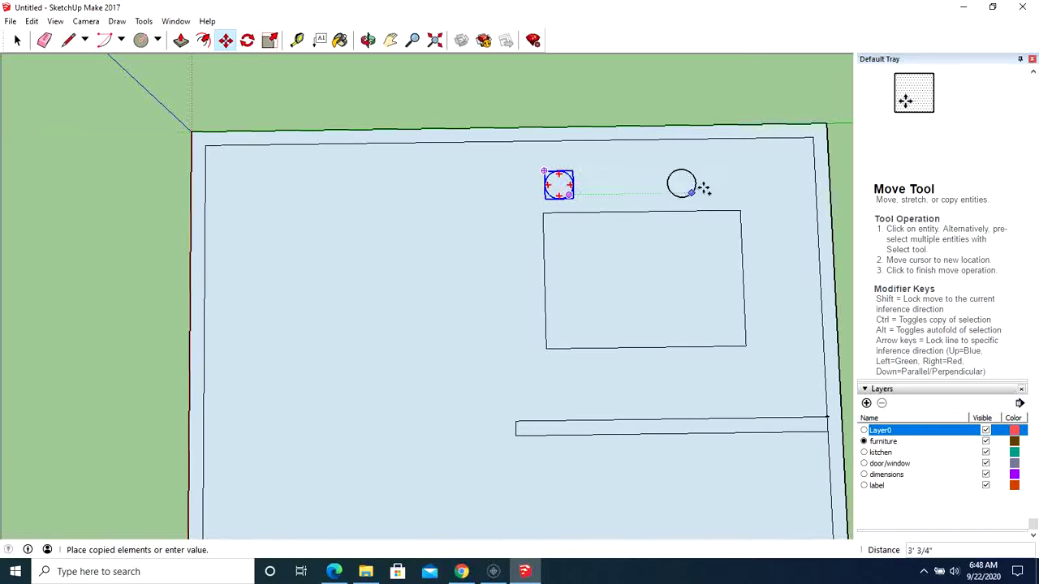
pyautogui.click(734, 193)
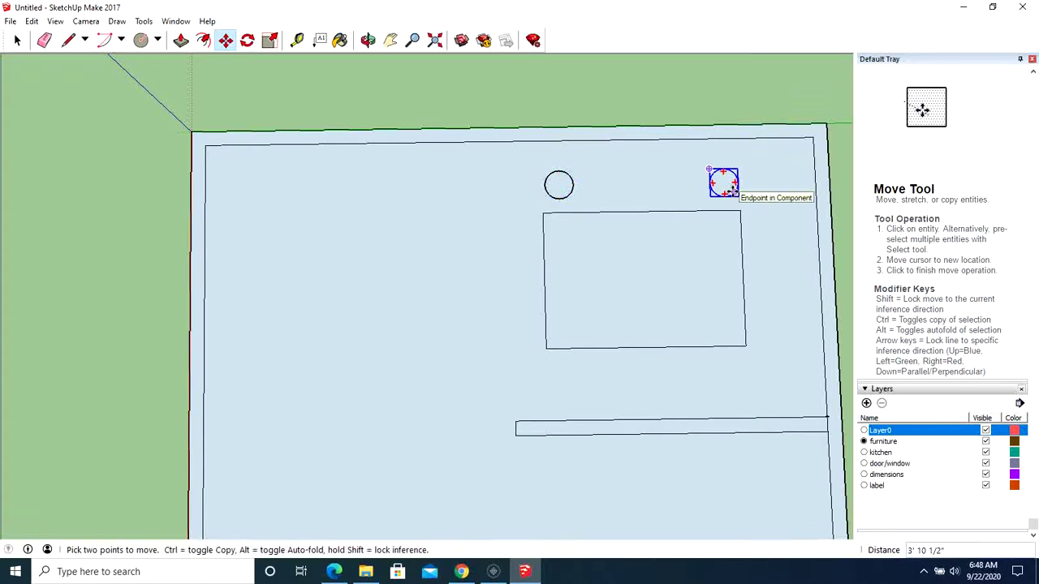
pyautogui.write('/2')
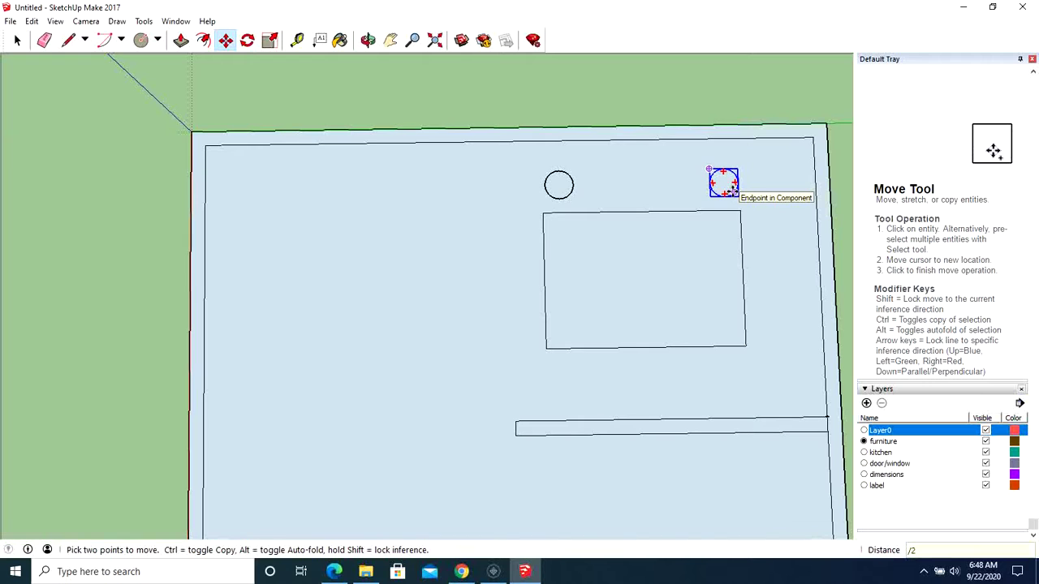
pyautogui.press('Return')
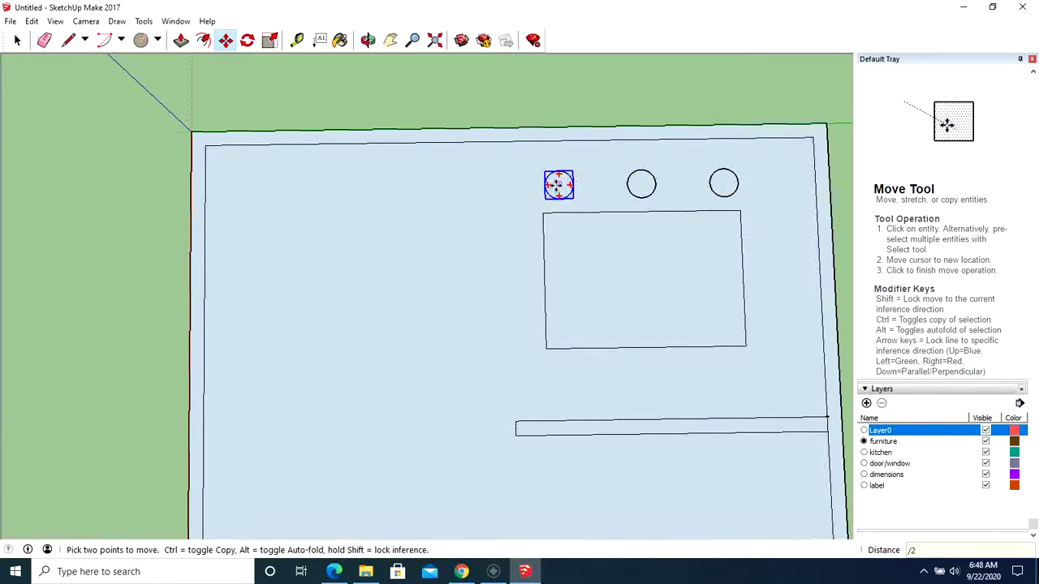
# Step: Copy the chair above the table's upper-left corner about 4' 5" down to just below the table's lower-left corner
pyautogui.click(560, 185)
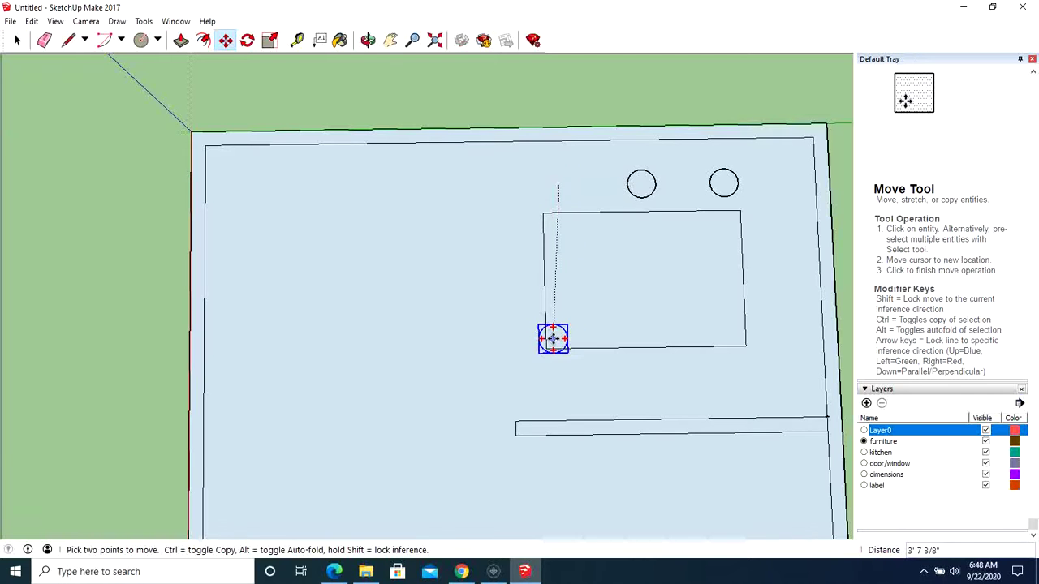
pyautogui.press('Escape')
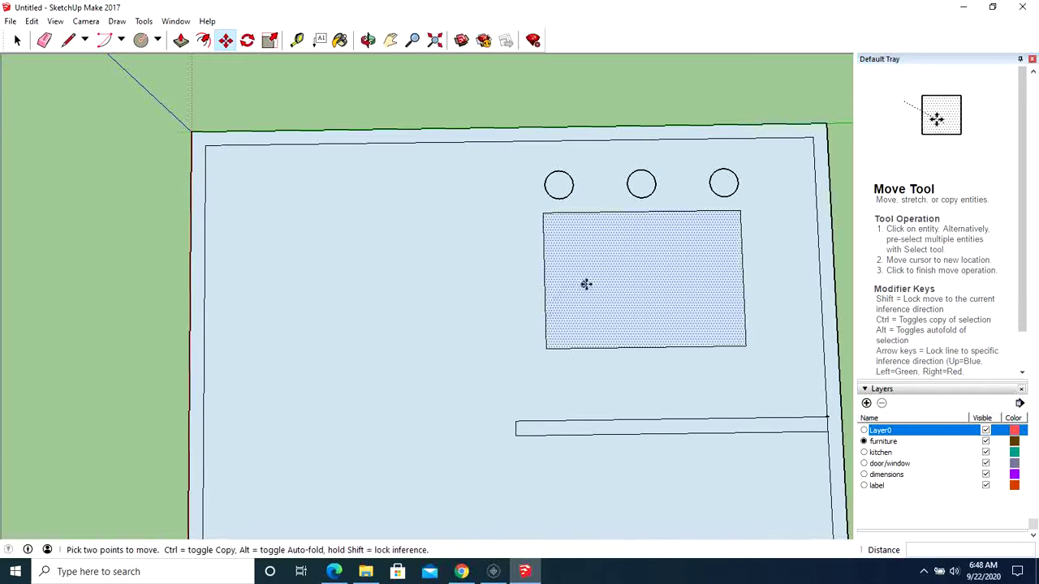
pyautogui.press('ctrl')
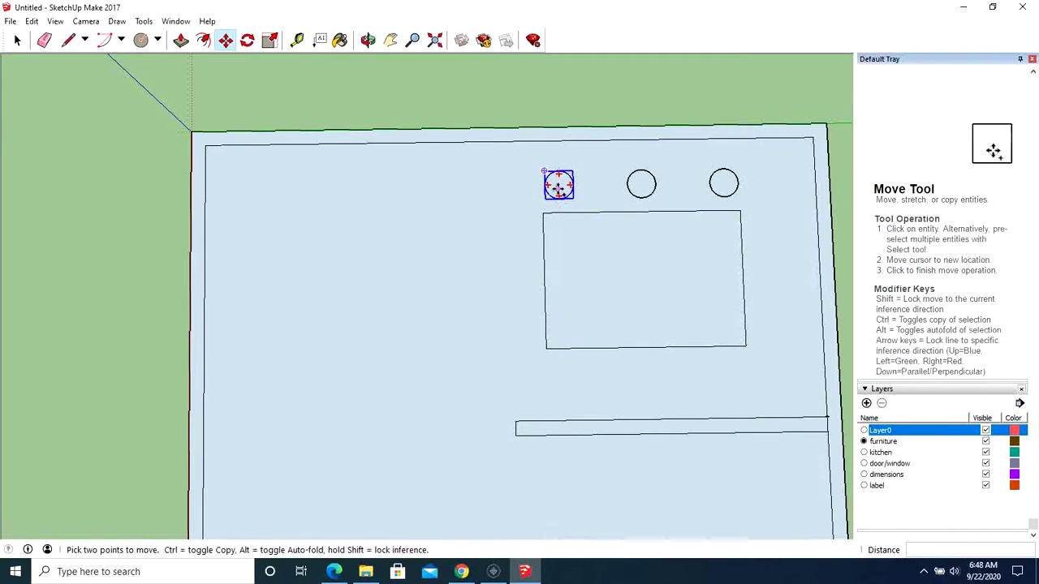
pyautogui.click(558, 186)
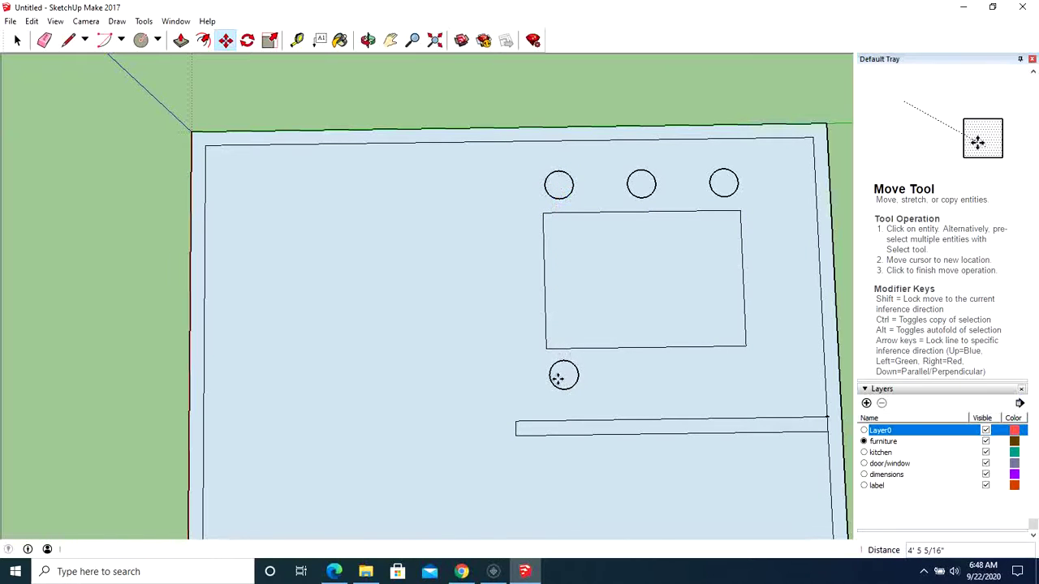
pyautogui.click(564, 375)
# Step: Copy the lower chair about 4' 1" to the right along the table and divide the distance by 2 to add a middle chair
pyautogui.press('ctrl')
pyautogui.click(563, 375)
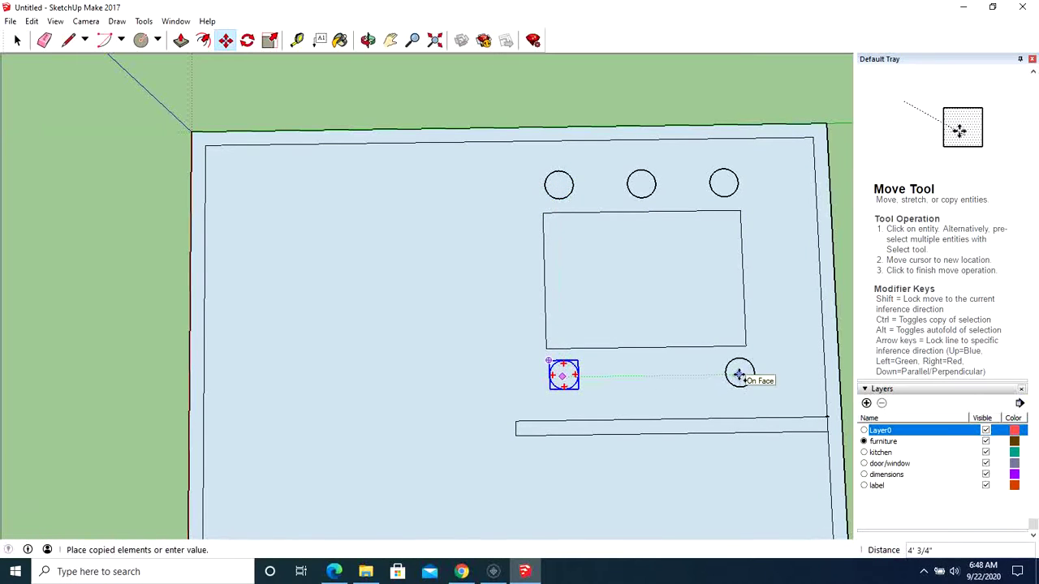
pyautogui.click(739, 374)
pyautogui.write('/')
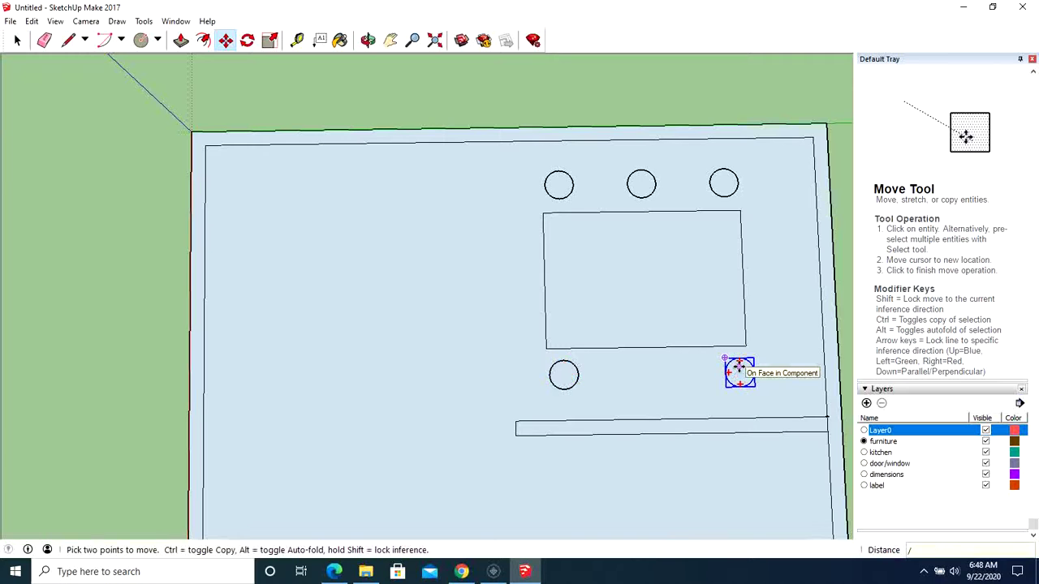
pyautogui.write('2')
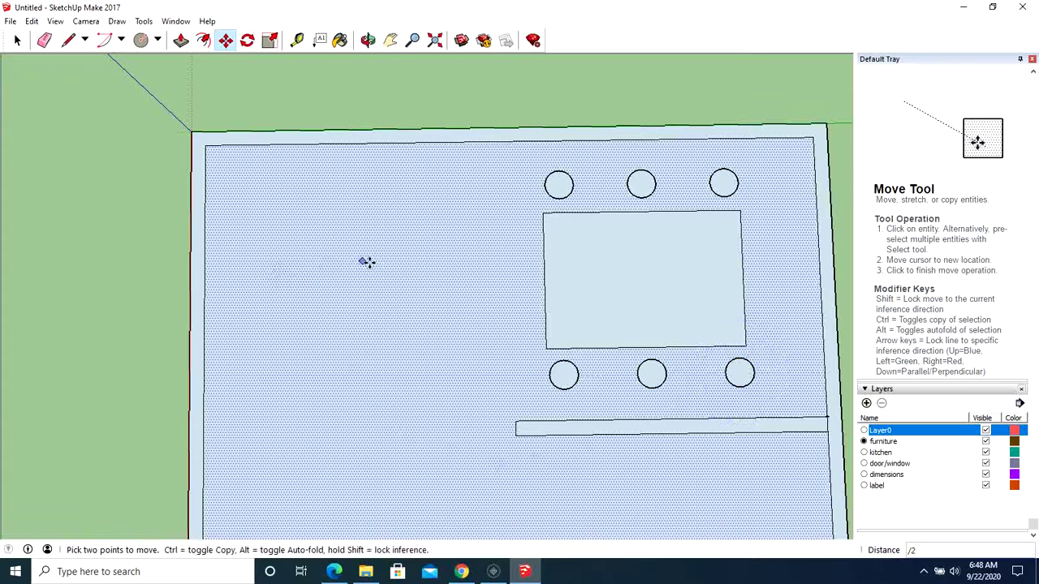
# Step: Make the label layer current and check the label wording on the floor plan in the PDF
pyautogui.scroll(-3, 411, 288)
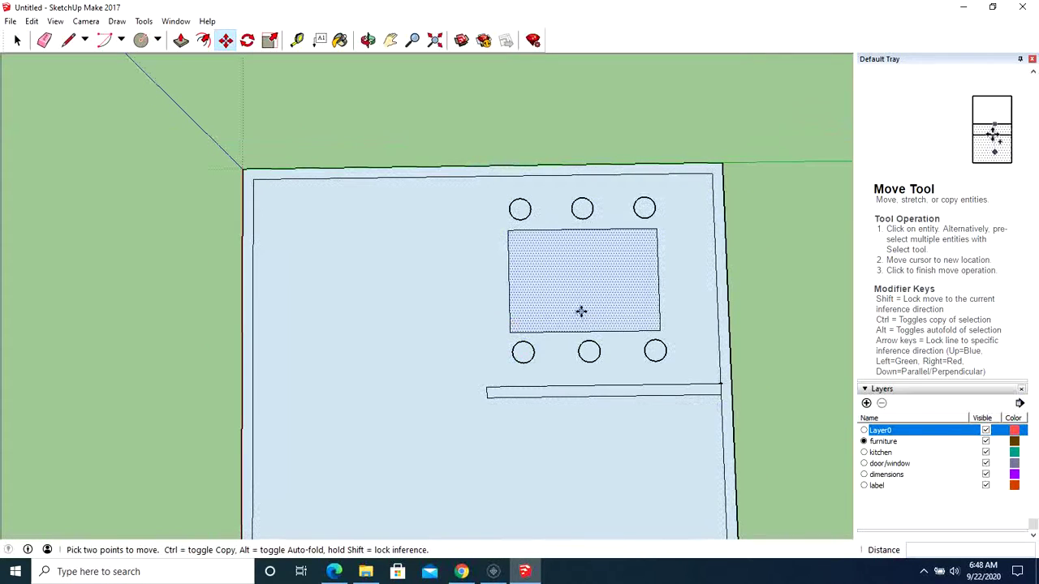
pyautogui.click(864, 485)
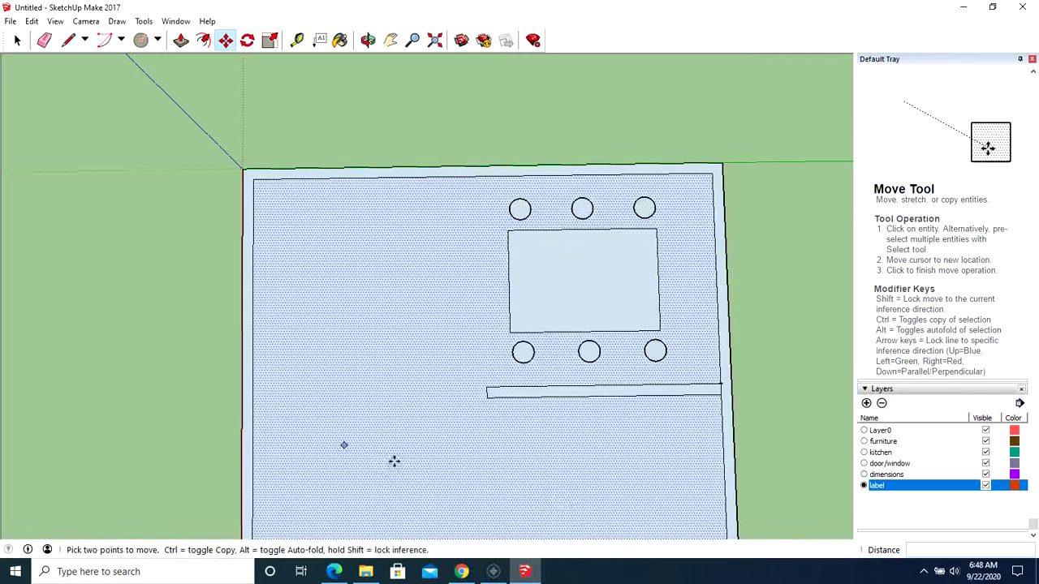
pyautogui.click(332, 572)
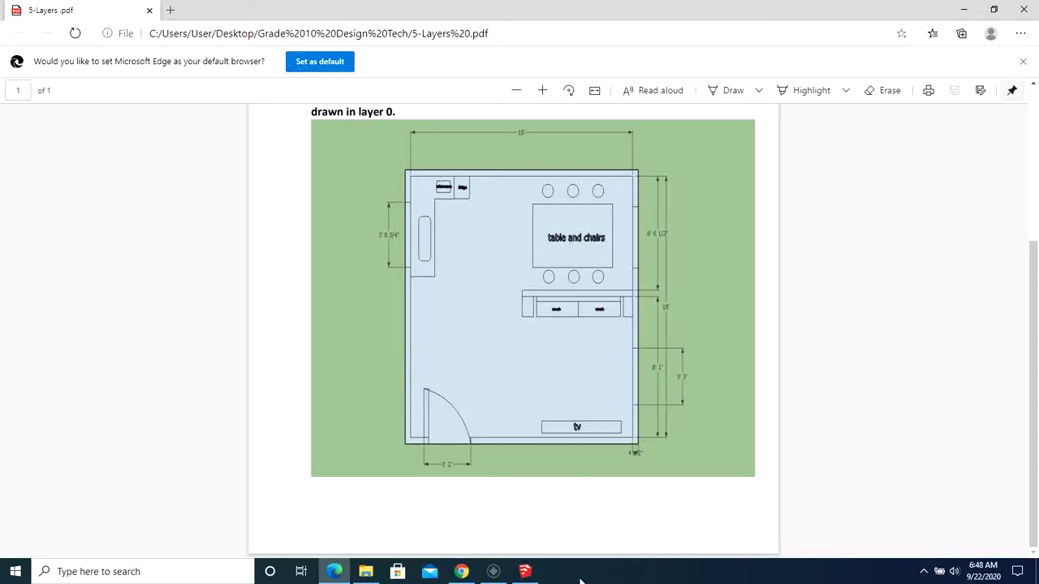
pyautogui.click(525, 574)
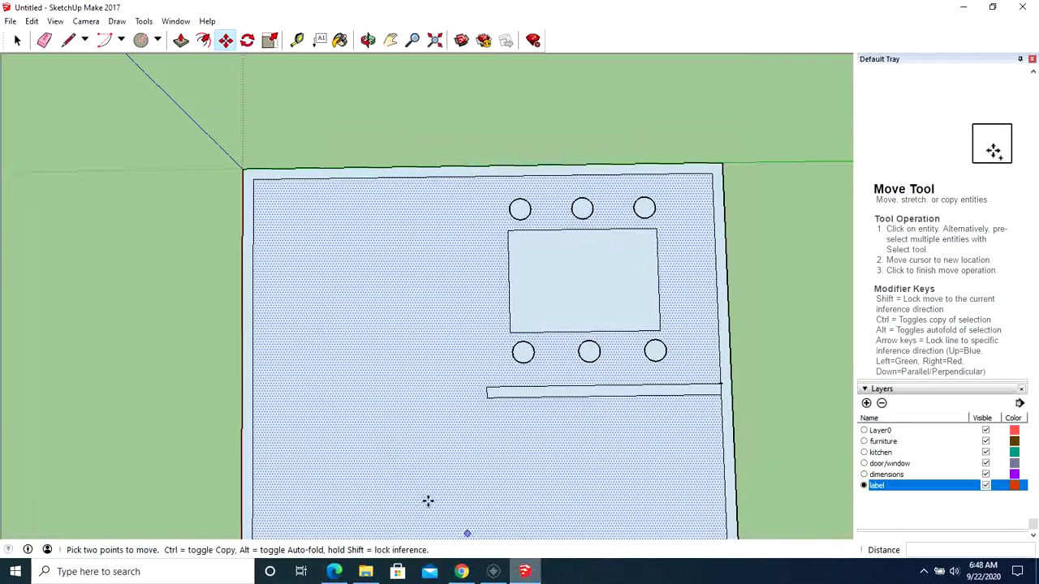
# Step: Place 10" high Tahoma 3D text reading "table and chairs", extruded 1", on the open floor left of the table
pyautogui.click(144, 22)
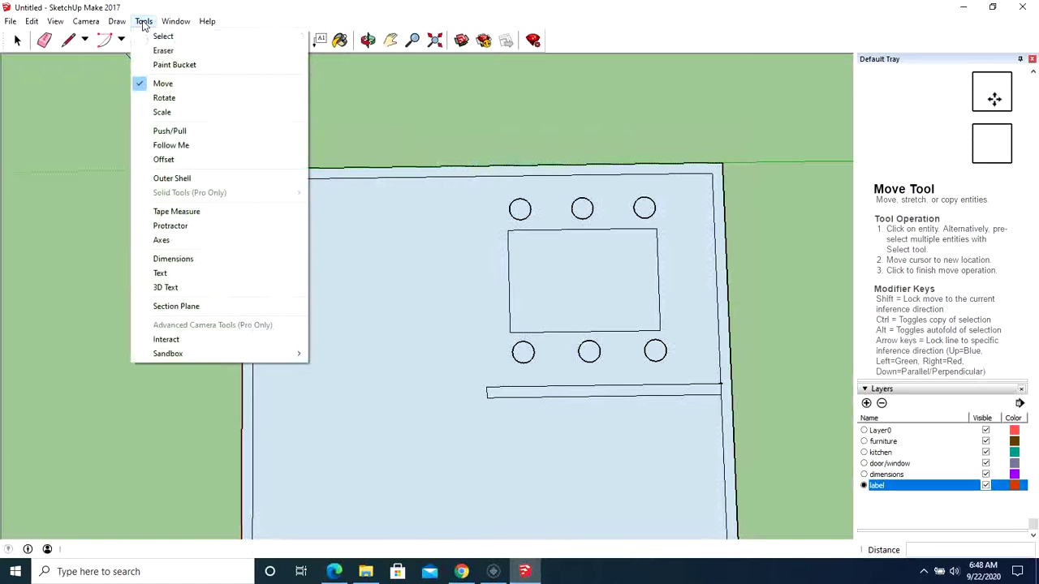
pyautogui.click(179, 288)
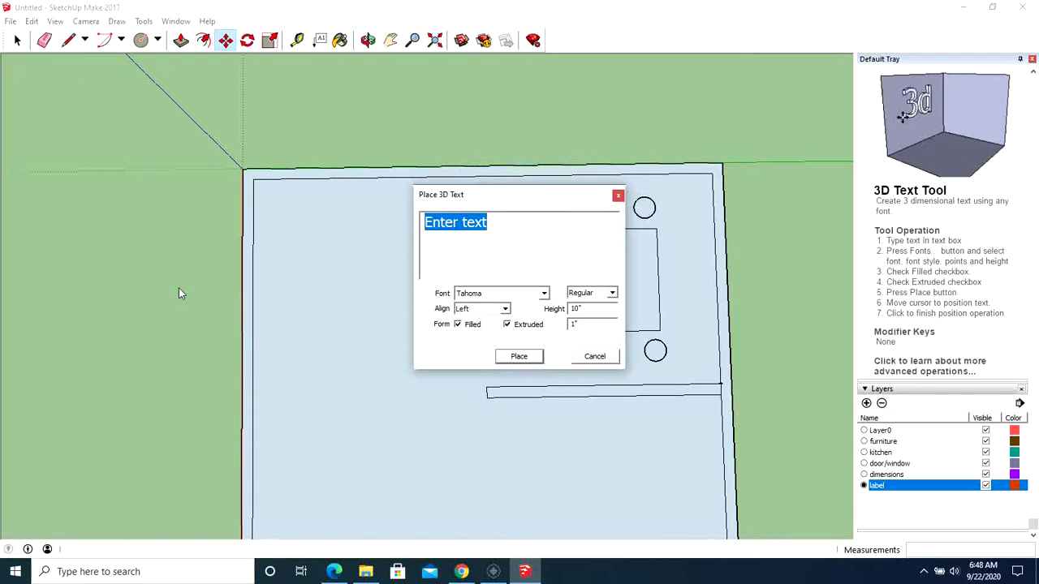
pyautogui.write('table and chairs')
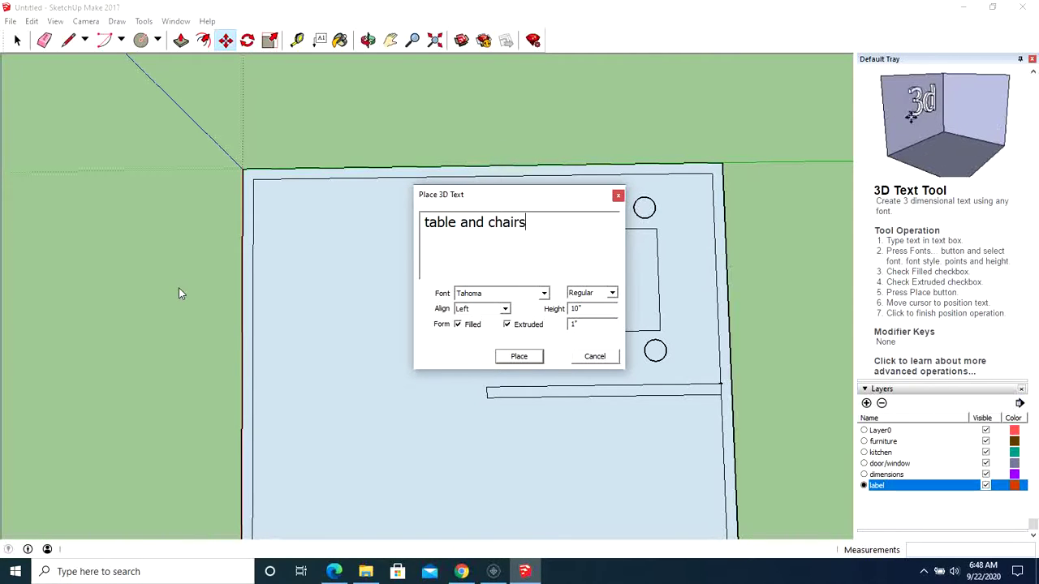
pyautogui.press('Return')
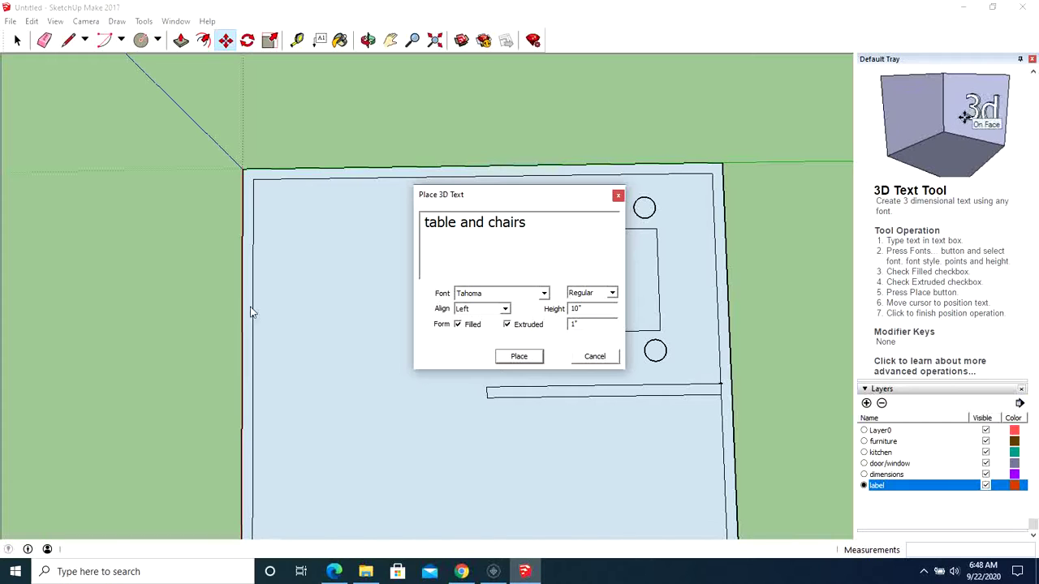
pyautogui.click(518, 357)
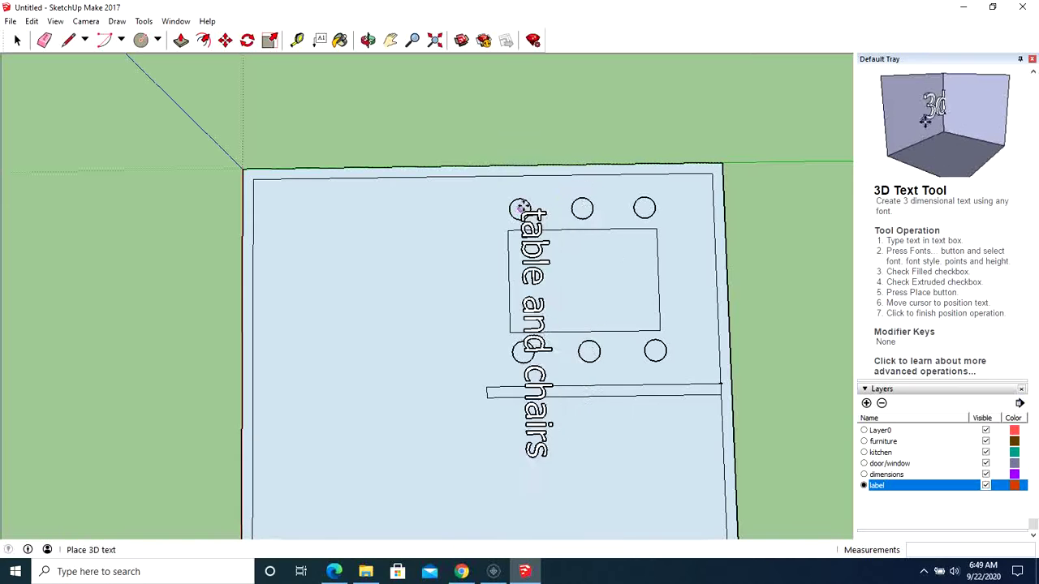
pyautogui.click(362, 210)
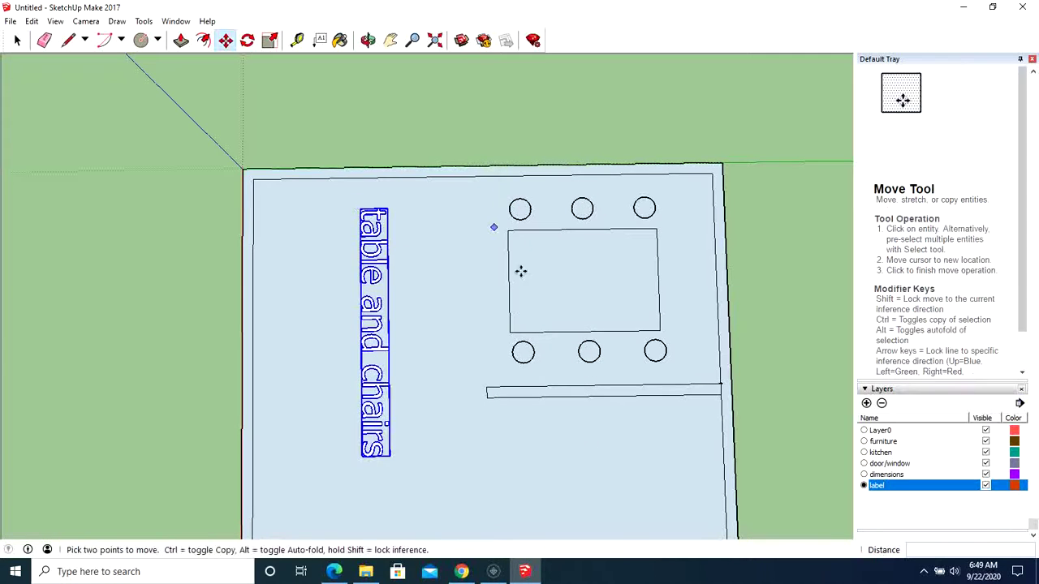
# Step: Rotate the "table and chairs" text 90 degrees so it reads horizontally
pyautogui.click(248, 43)
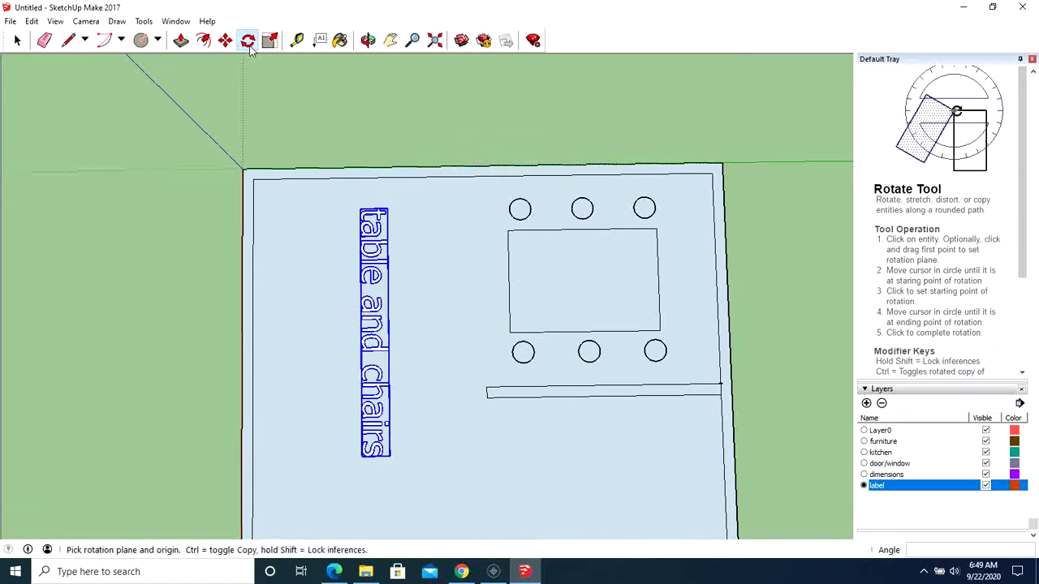
pyautogui.click(385, 334)
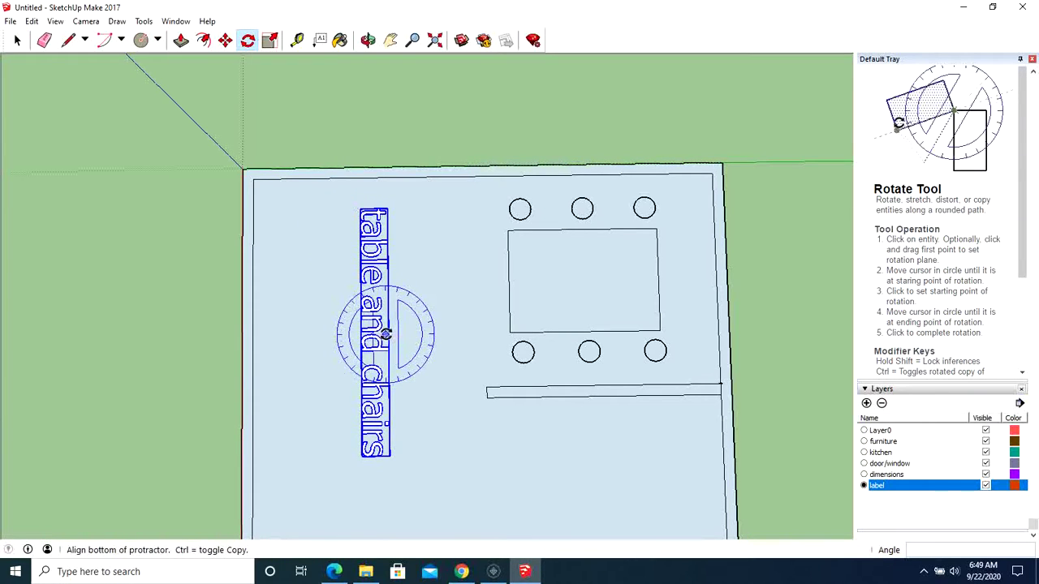
pyautogui.click(468, 329)
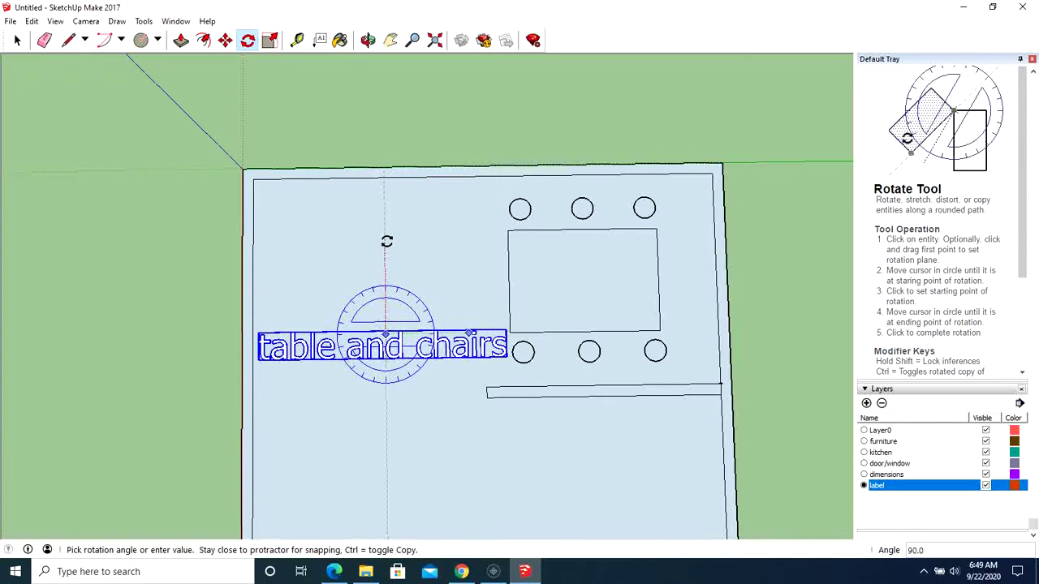
pyautogui.write('90')
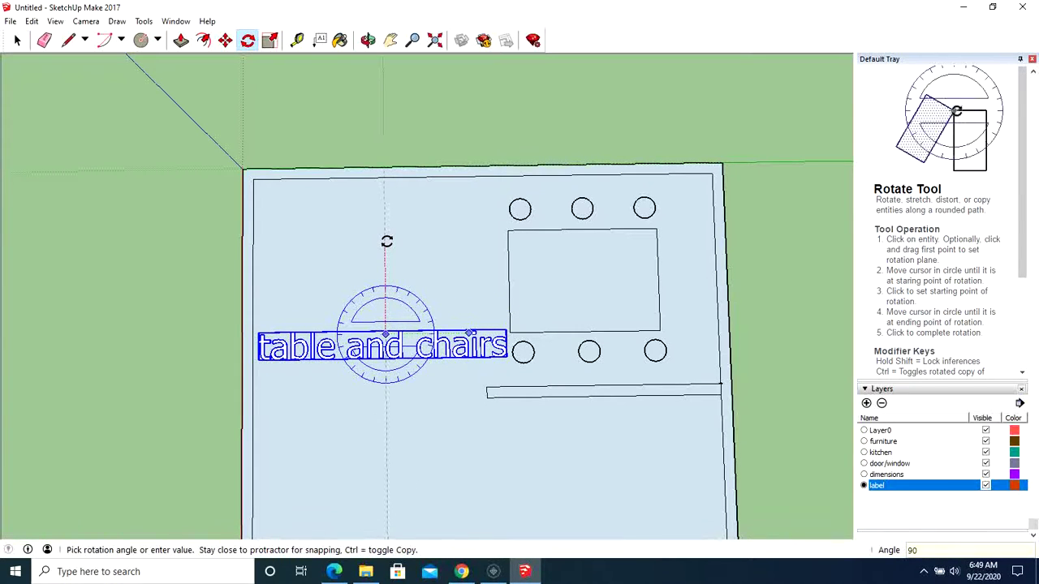
pyautogui.press('Escape')
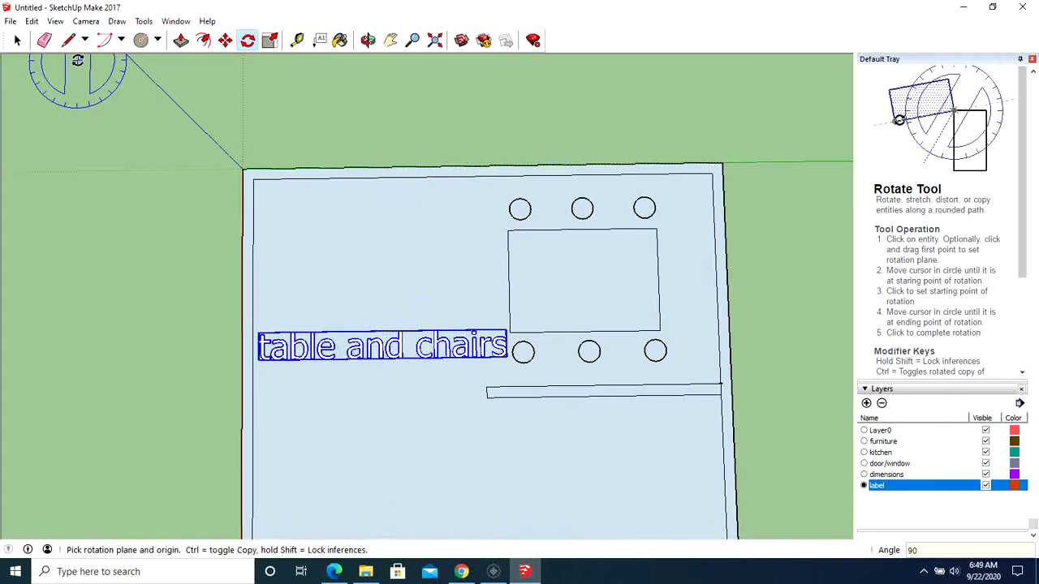
# Step: Move the "table and chairs" text about 6' 7" so it is centred over the table
pyautogui.click(225, 40)
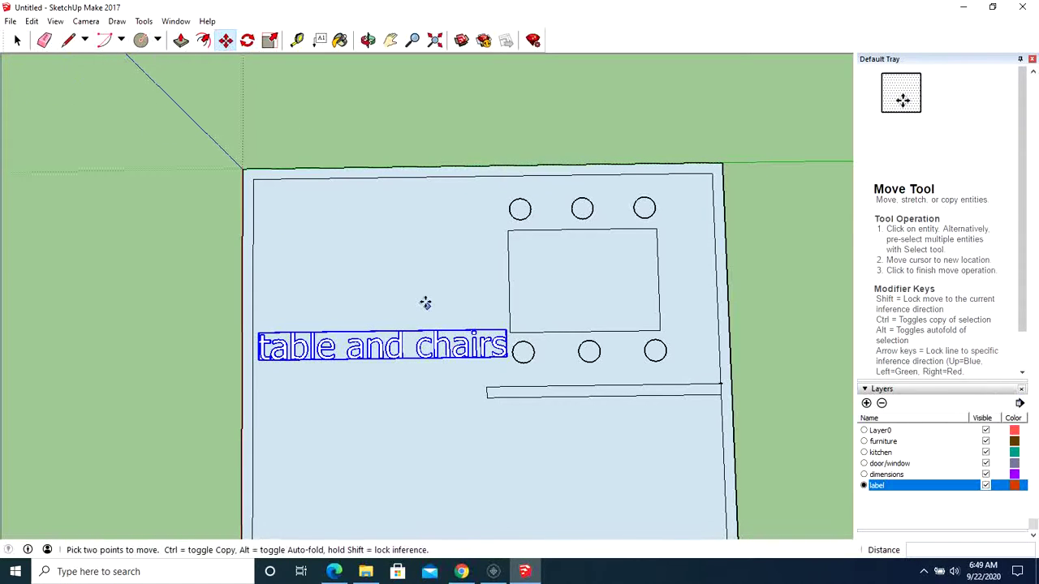
pyautogui.click(389, 343)
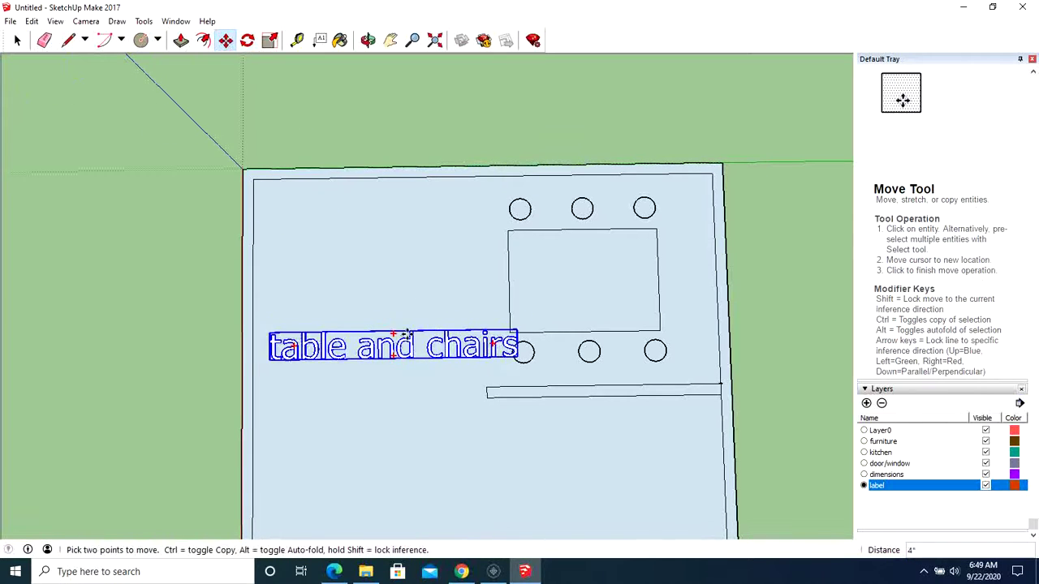
pyautogui.click(584, 274)
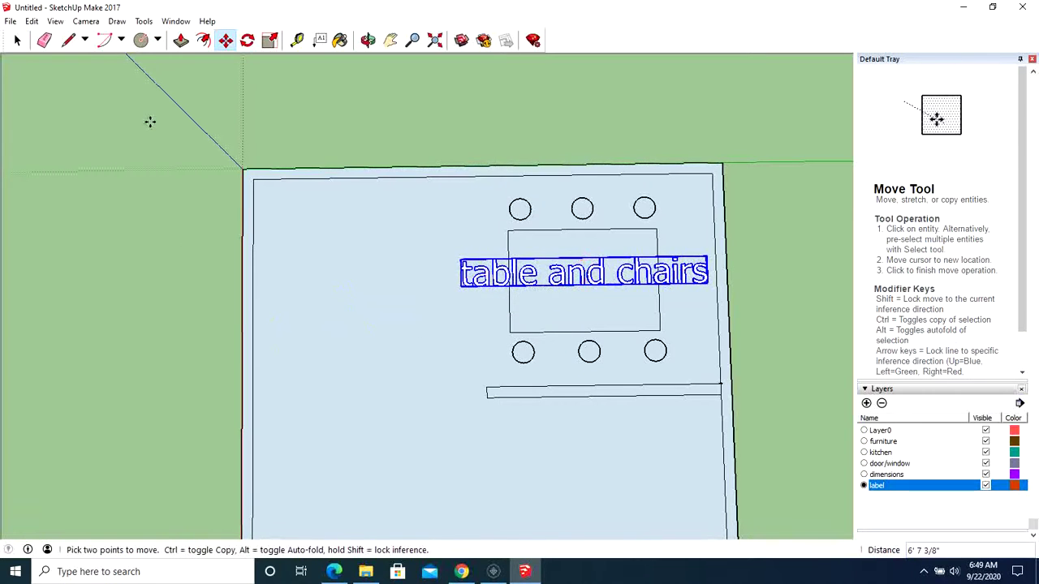
# Step: Scale the "table and chairs" text narrower from both ends so it fits inside the table, and deselect it
pyautogui.click(143, 21)
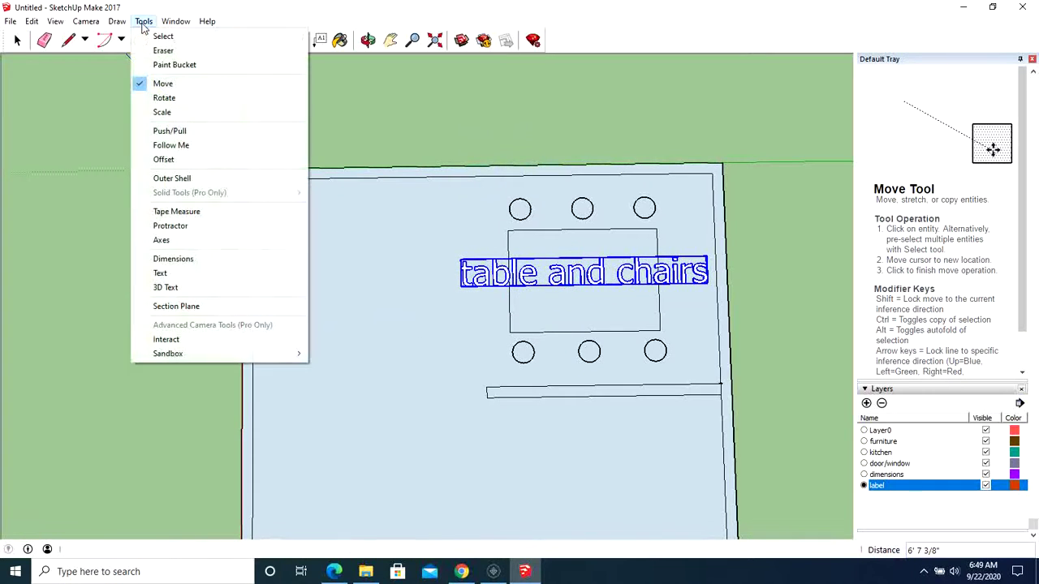
pyautogui.click(170, 115)
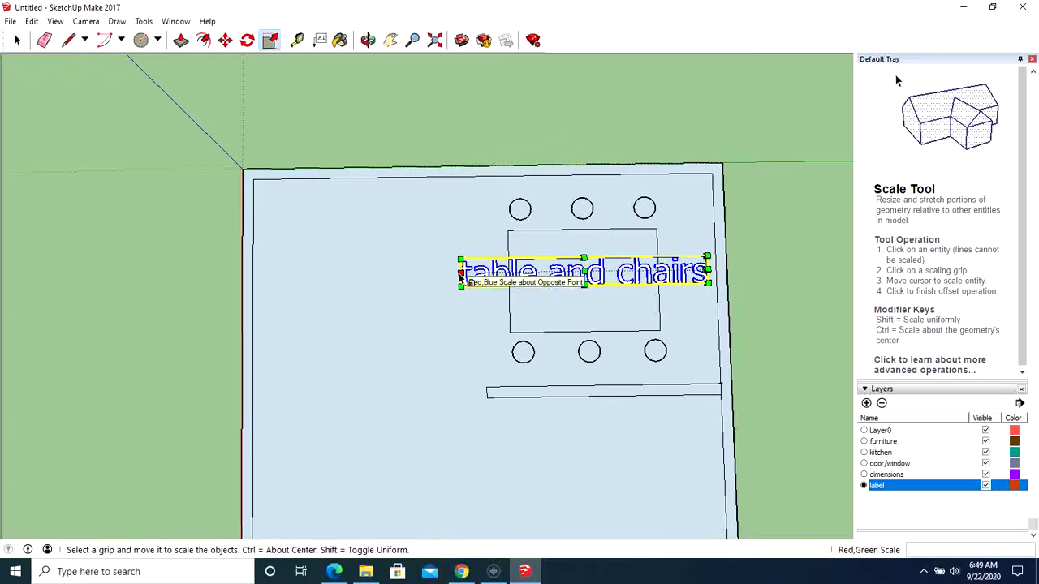
pyautogui.moveTo(460, 276); pyautogui.dragTo(526, 276)
pyautogui.moveTo(707, 271); pyautogui.dragTo(637, 274)
pyautogui.click(18, 40)
pyautogui.click(158, 263)
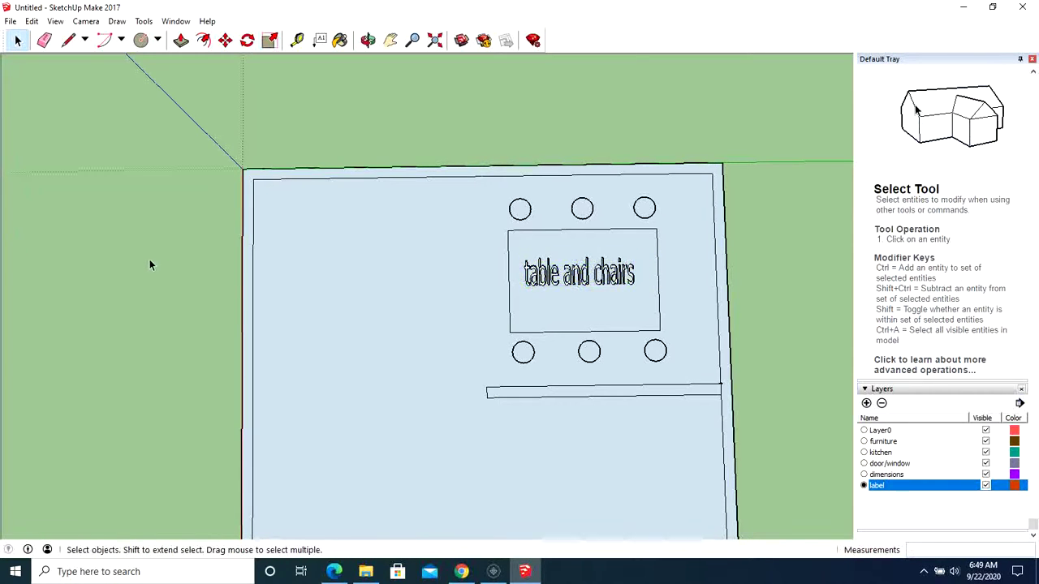
# Step: Check in the entity info which layer the "table and chairs" text is assigned to and which other layers can be chosen
pyautogui.scroll(-3, 257, 262)
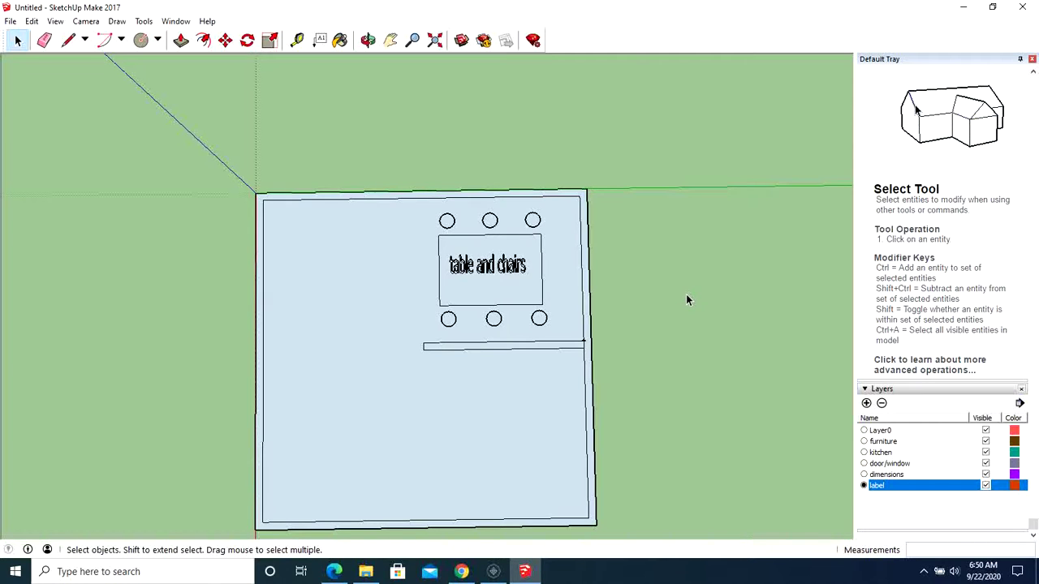
pyautogui.rightClick(463, 274)
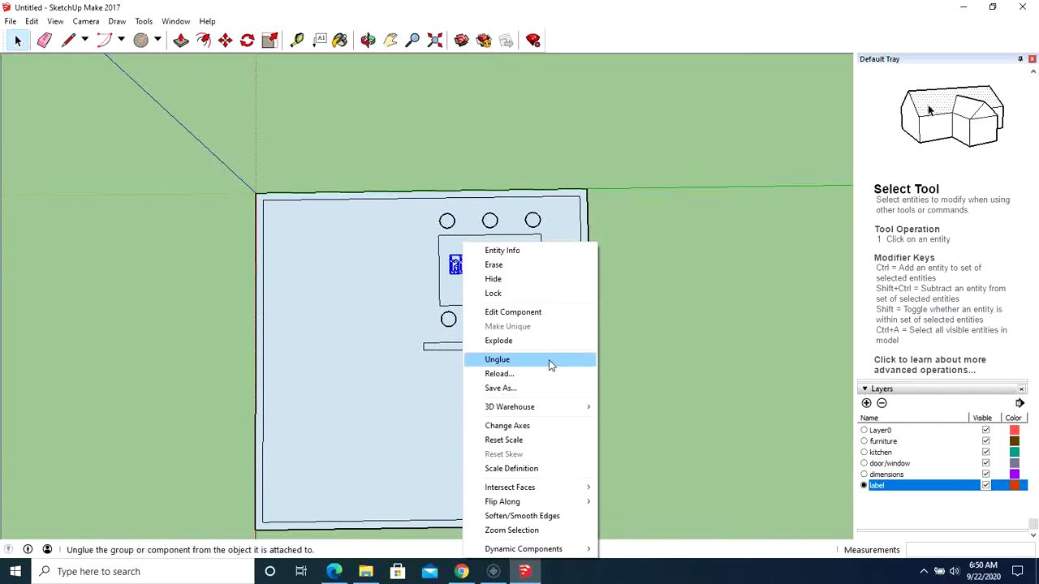
pyautogui.click(509, 251)
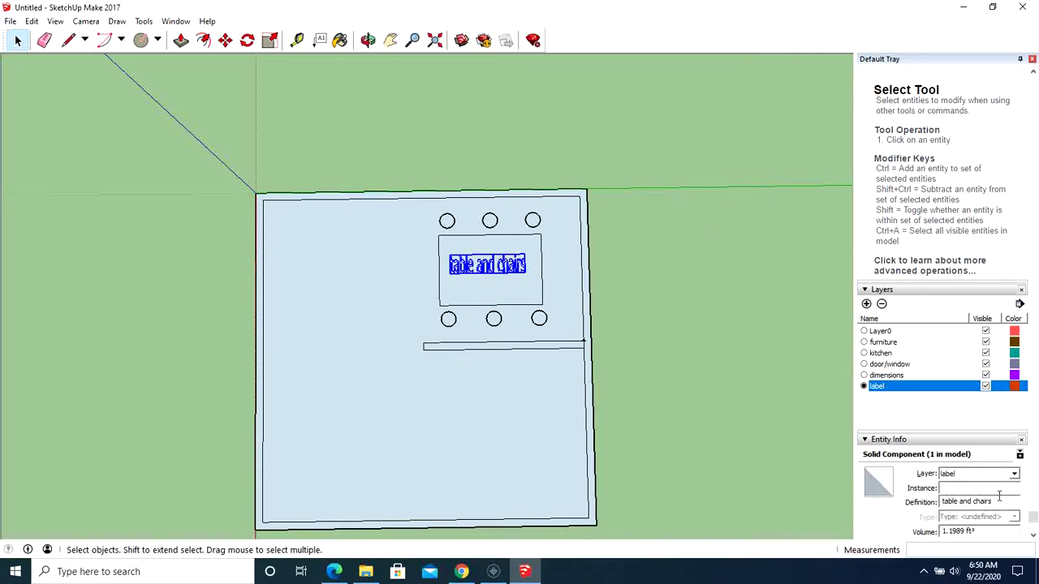
pyautogui.scroll(-1, 1010, 482)
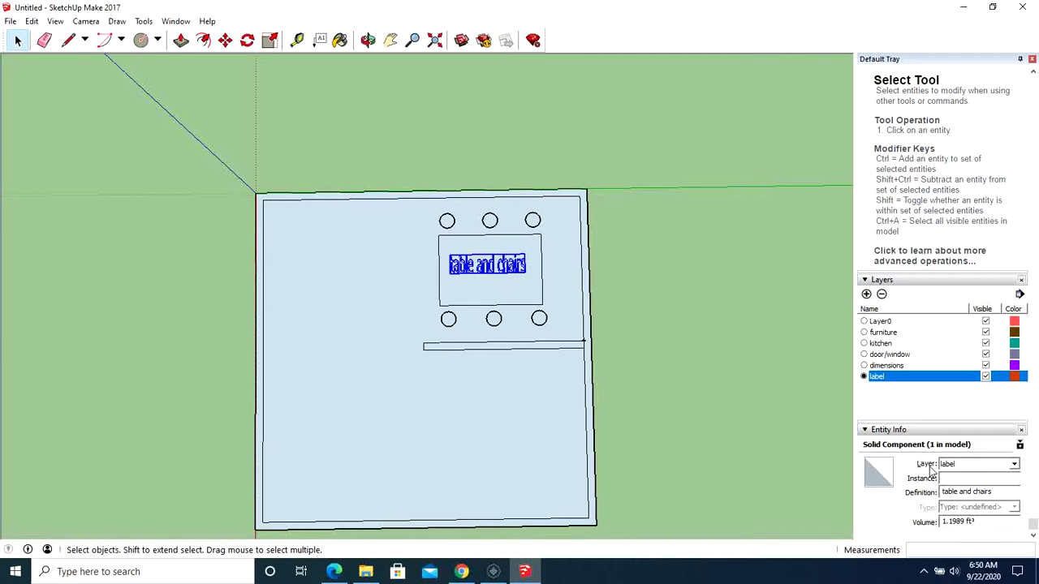
pyautogui.click(1014, 465)
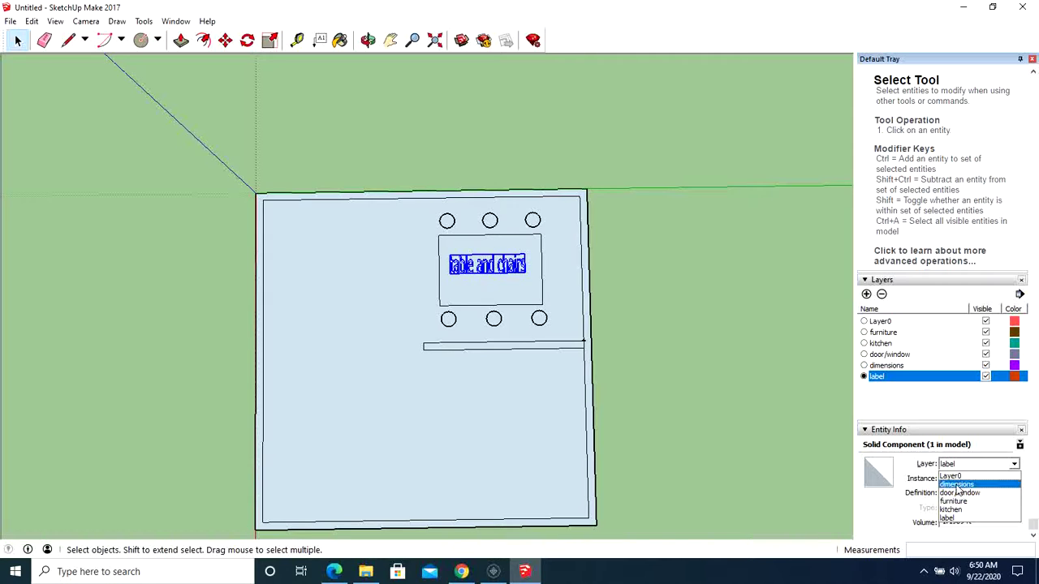
pyautogui.click(750, 354)
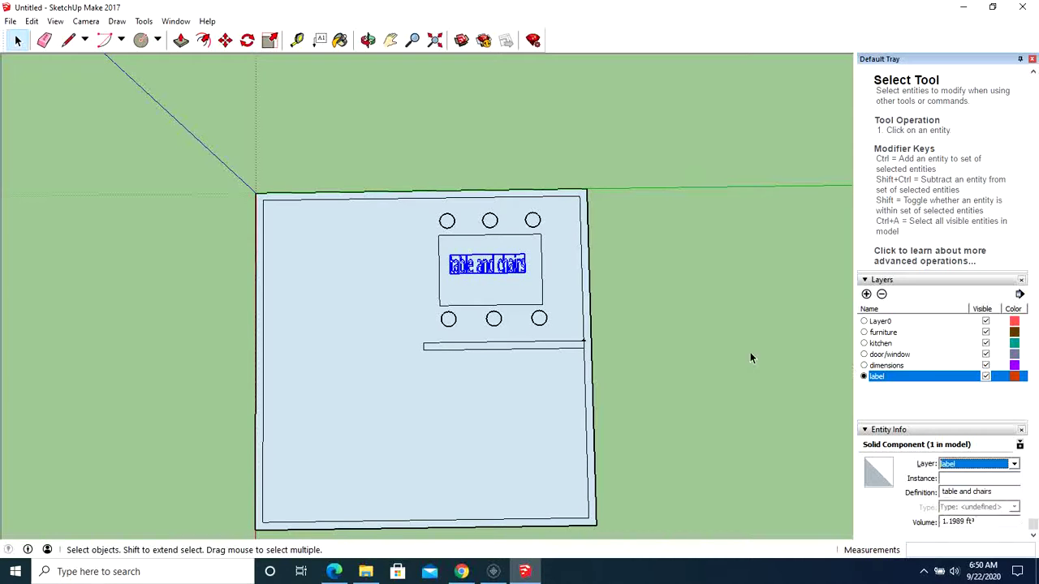
pyautogui.click(657, 368)
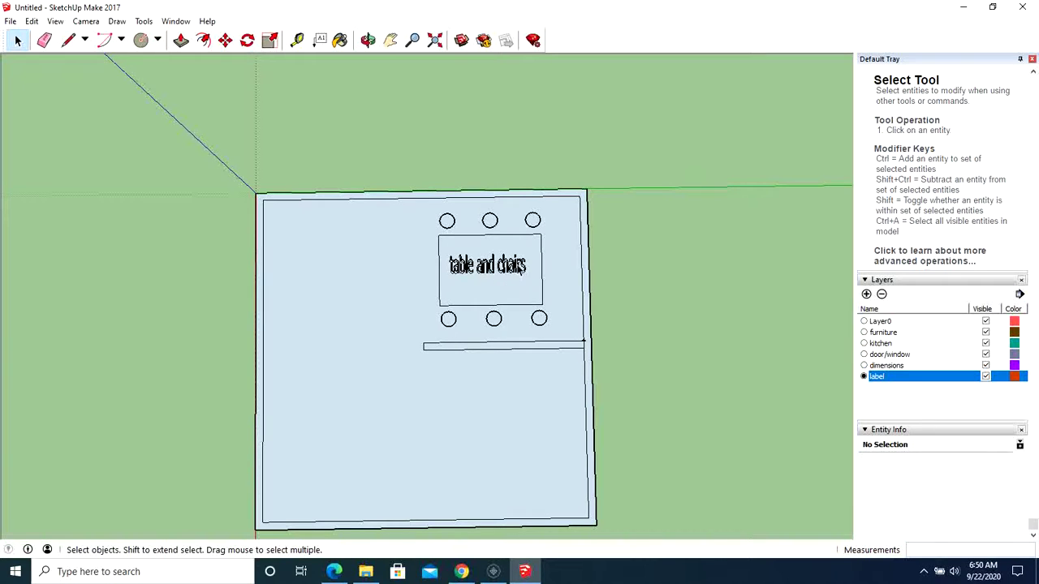
pyautogui.scroll(-1, 586, 274)
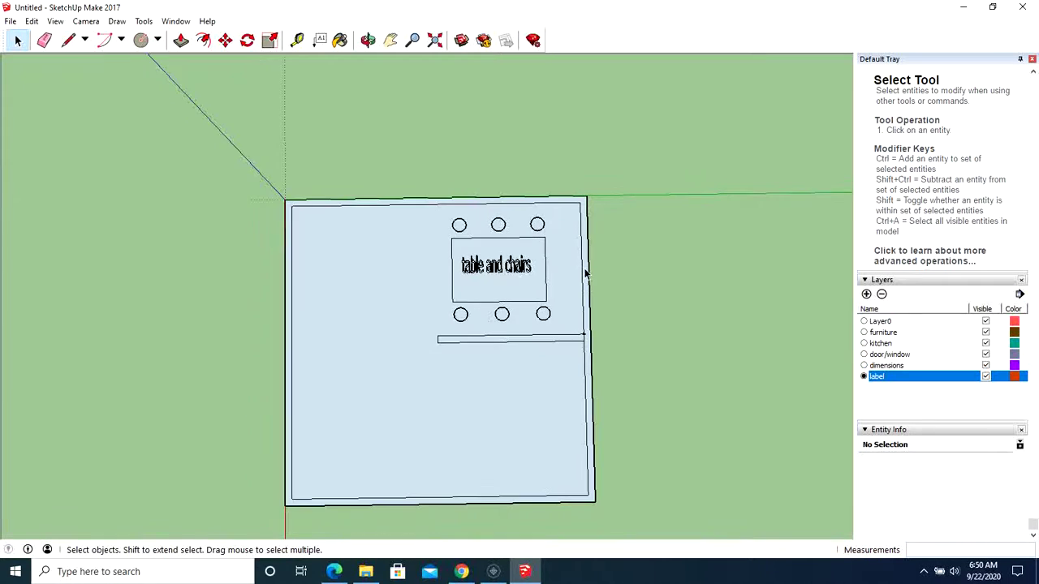